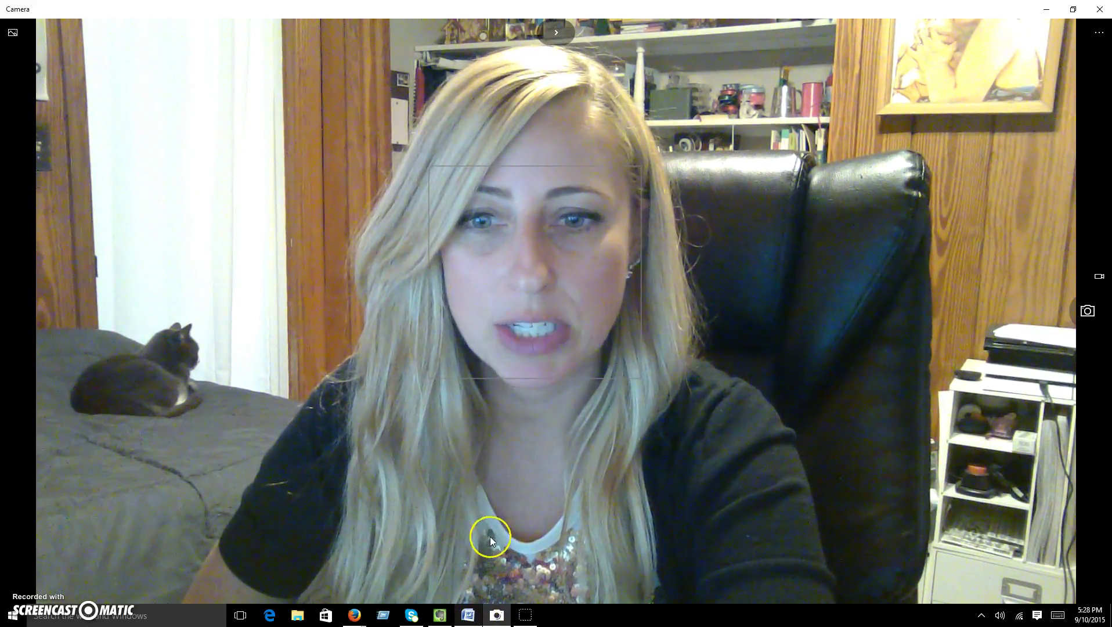
# Bring the parent supply letter forward in Word and review its Edmodo USERNAME/PASSWORD instructions.
pyautogui.click(472, 616)
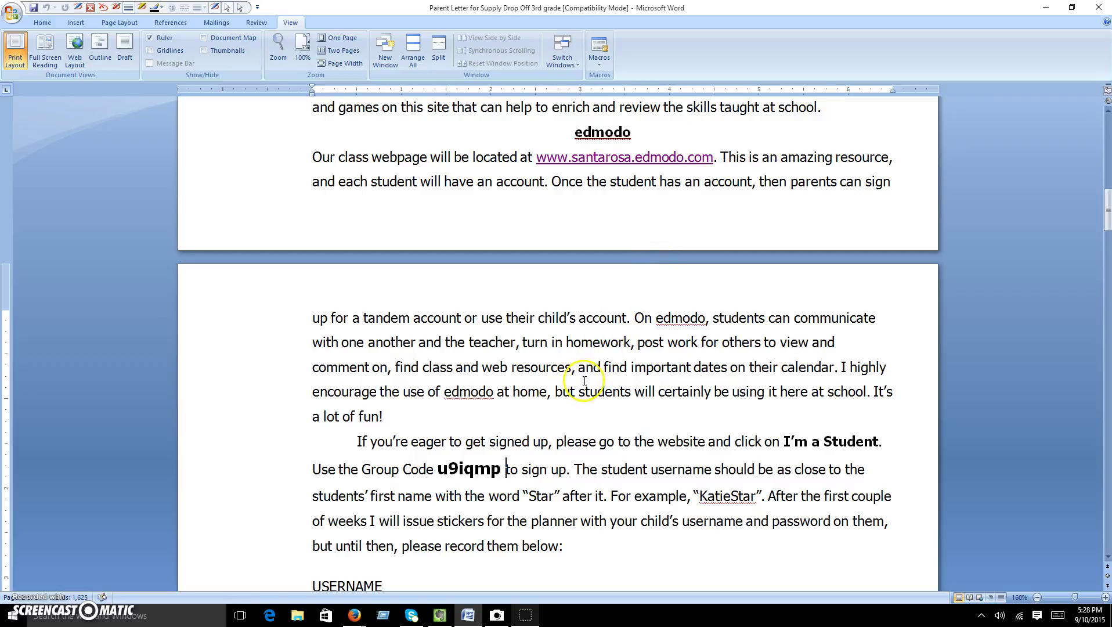
pyautogui.click(590, 346)
pyautogui.scroll(-2, 591, 346)
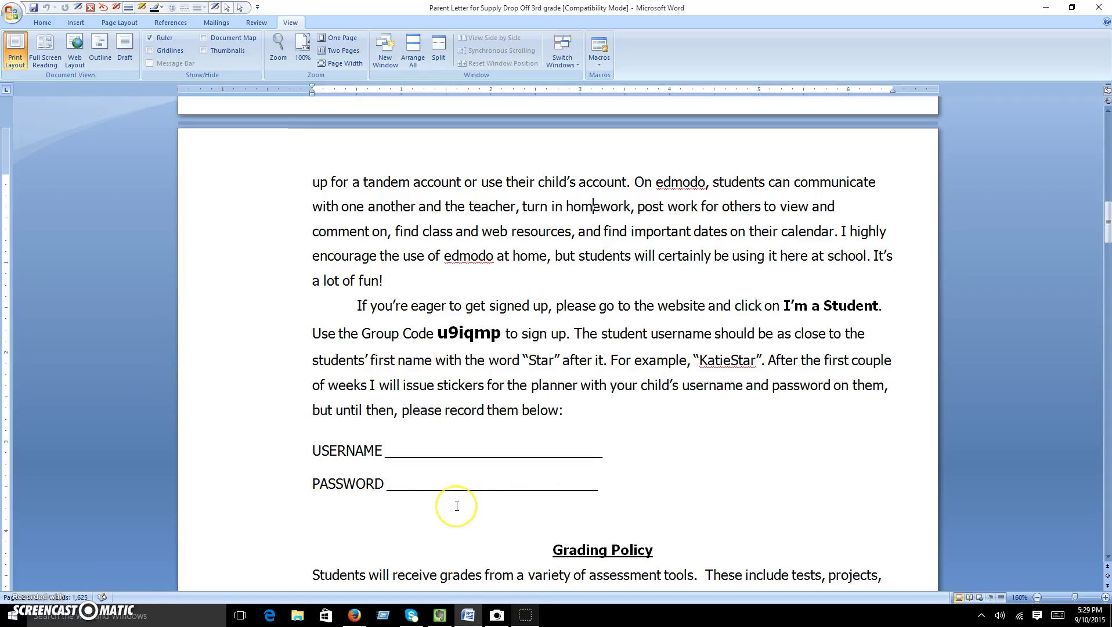
pyautogui.click(438, 466)
pyautogui.click(439, 466)
pyautogui.scroll(3, 447, 389)
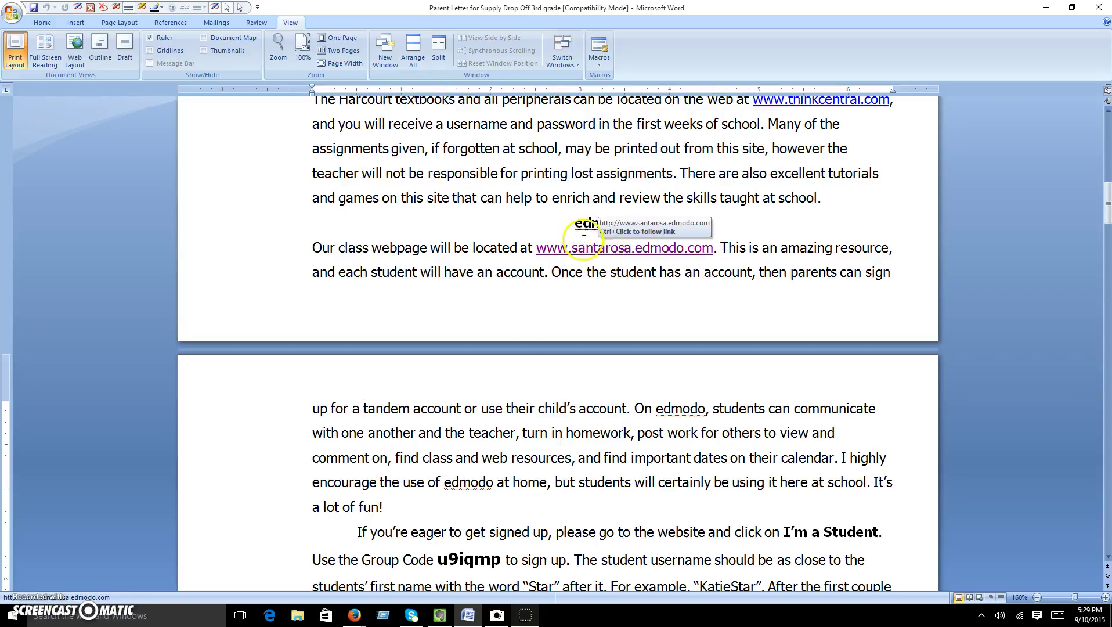
pyautogui.click(353, 612)
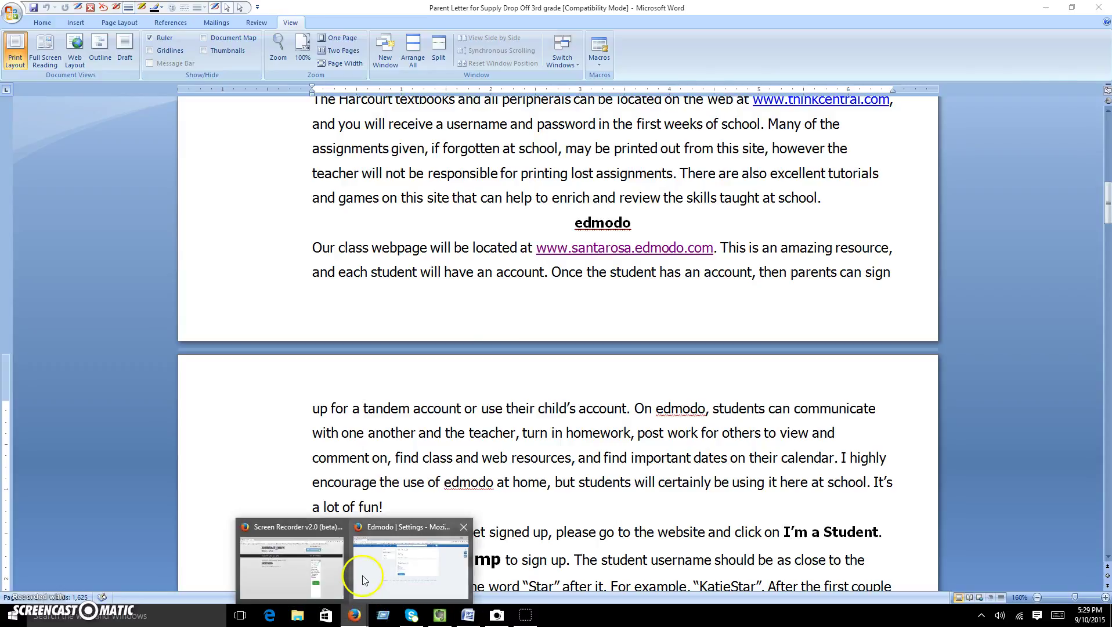
pyautogui.click(366, 574)
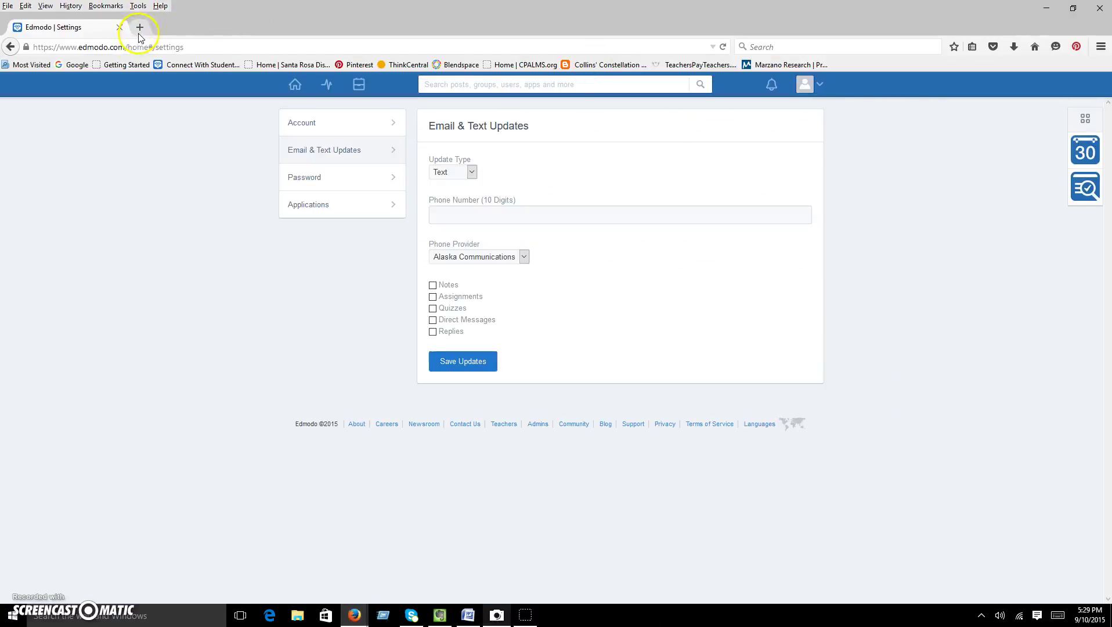
pyautogui.click(94, 48)
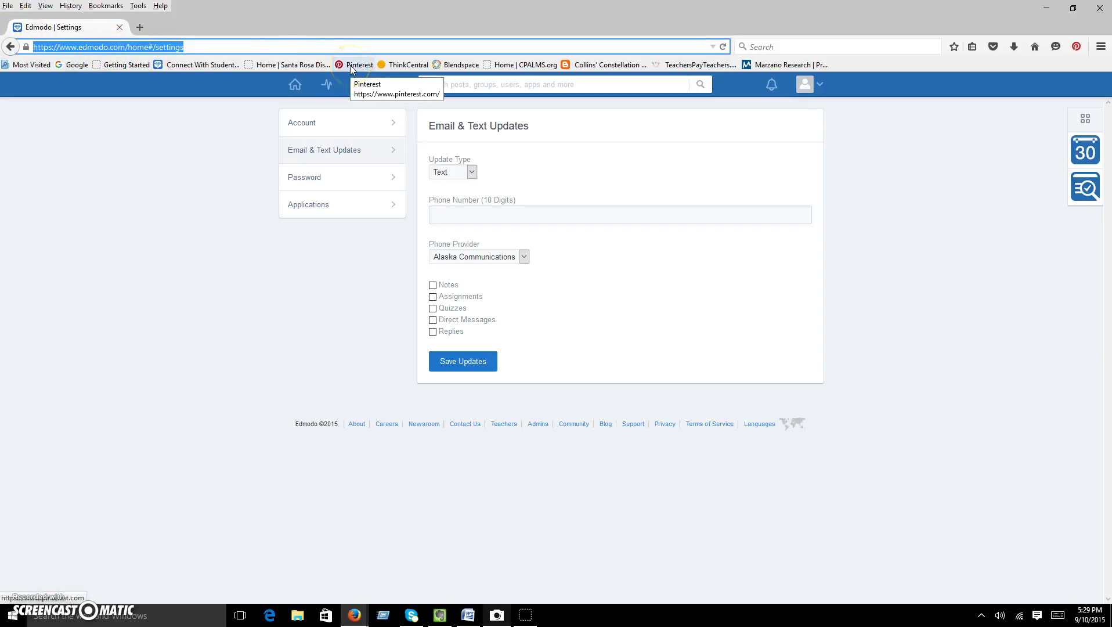
pyautogui.write('www.e')
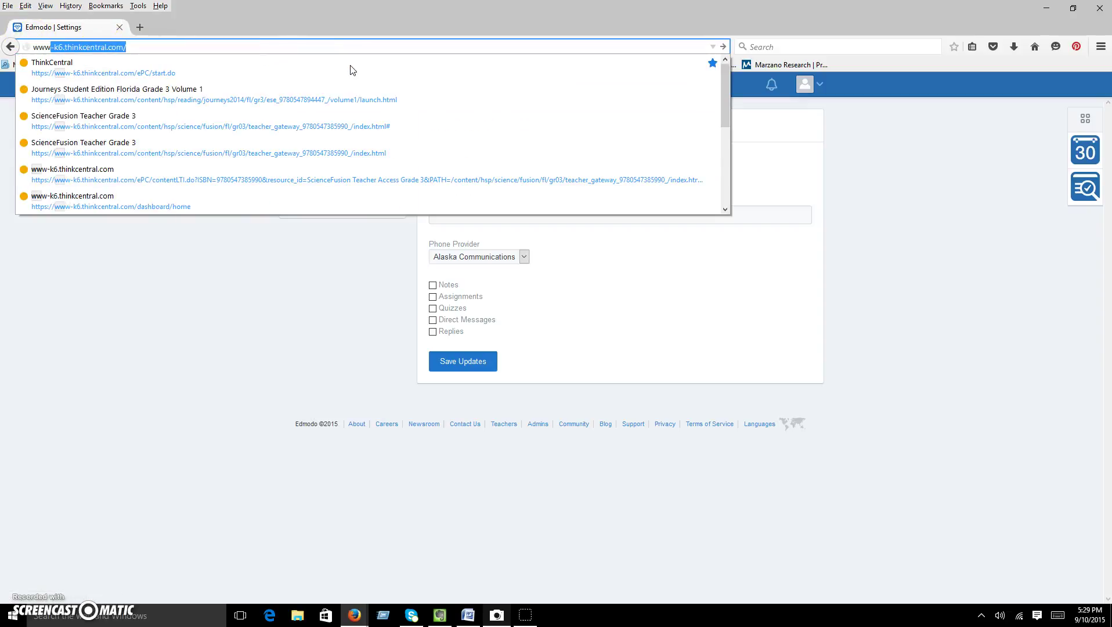
pyautogui.write('dmodo')
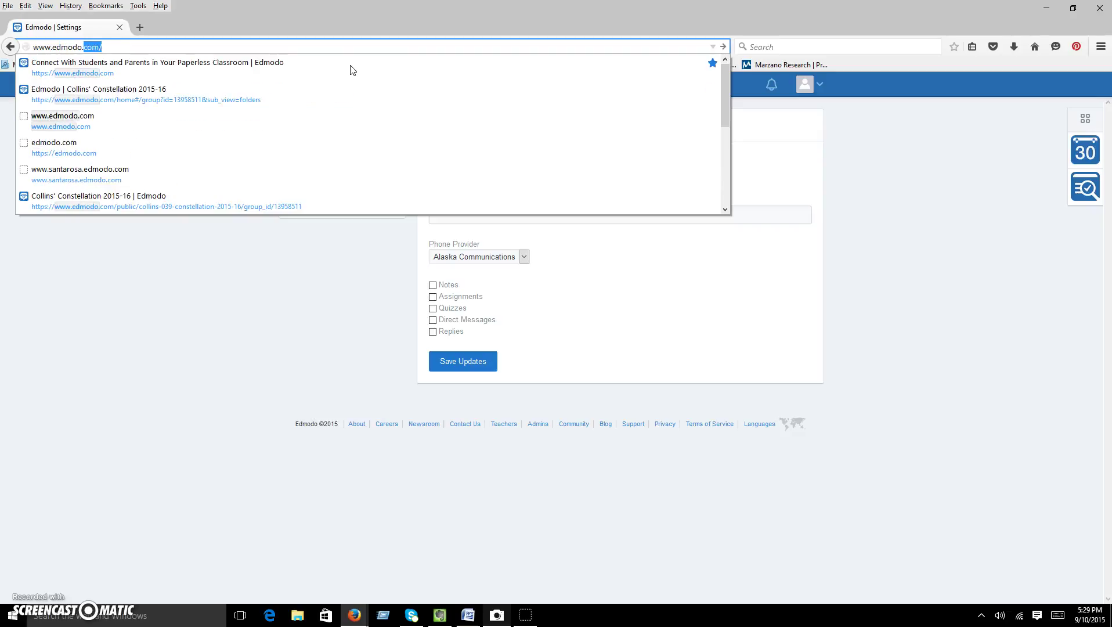
pyautogui.press('Return')
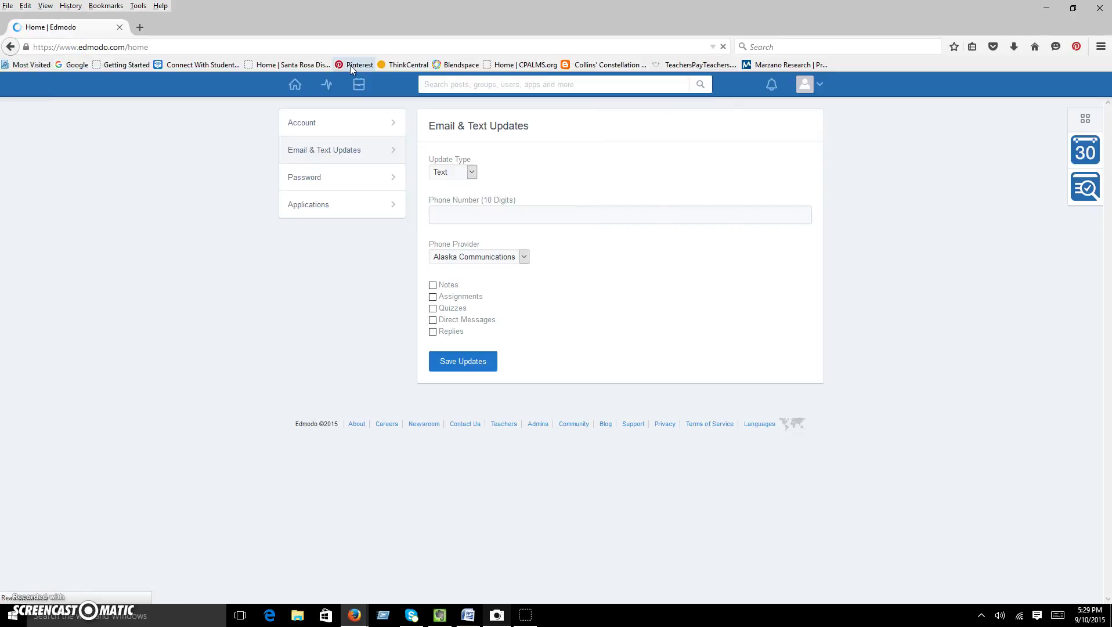
pyautogui.click(821, 85)
pyautogui.click(761, 175)
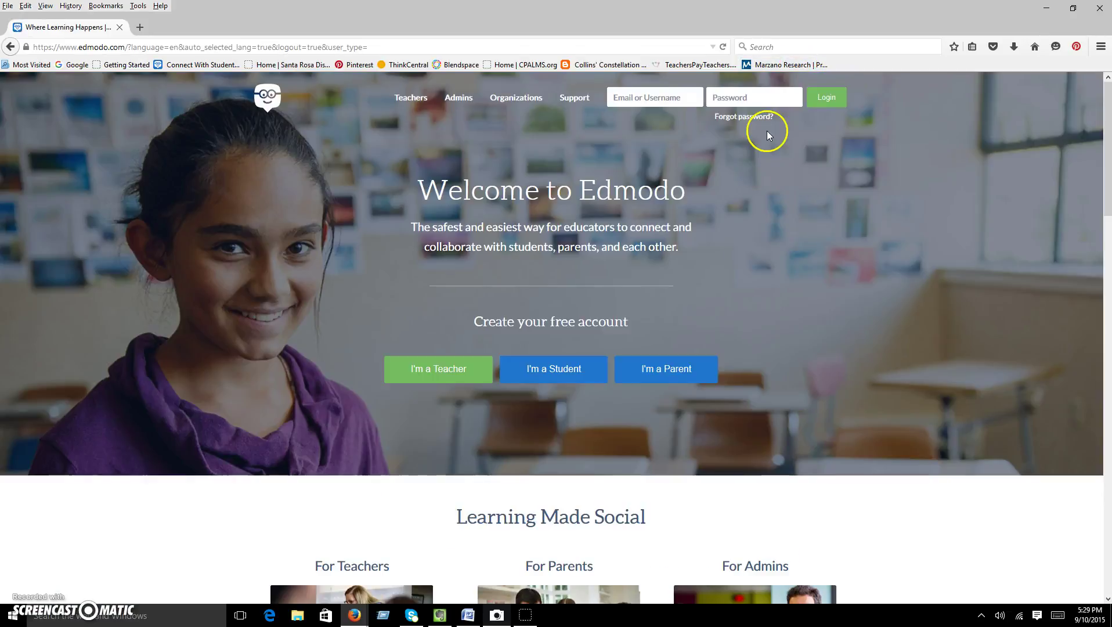
pyautogui.click(243, 45)
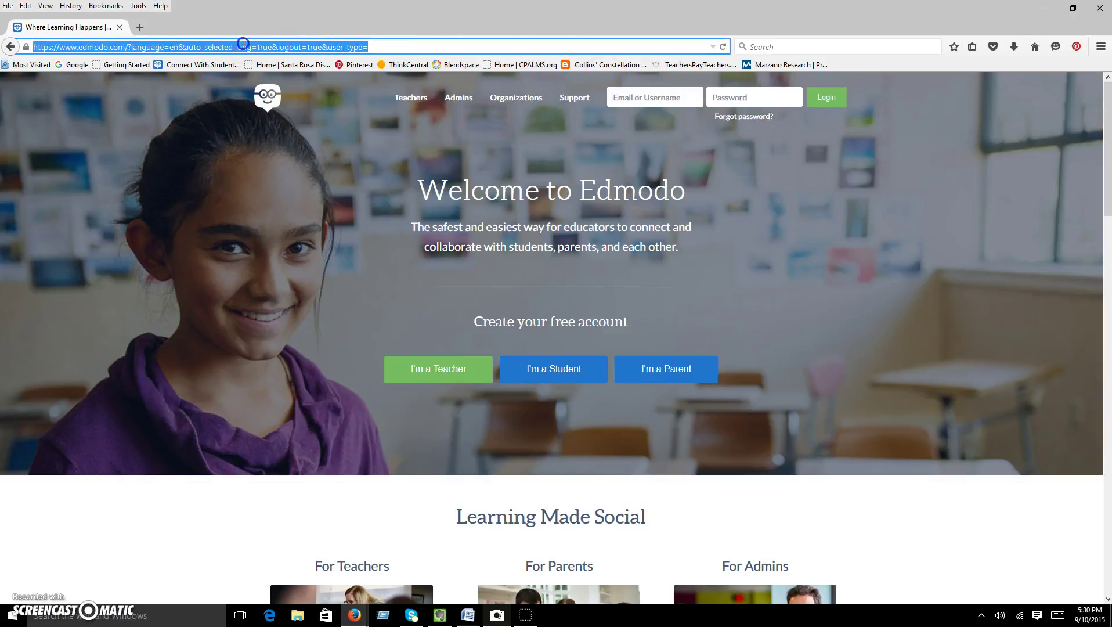
pyautogui.write('www.edmodo.')
pyautogui.press('Return')
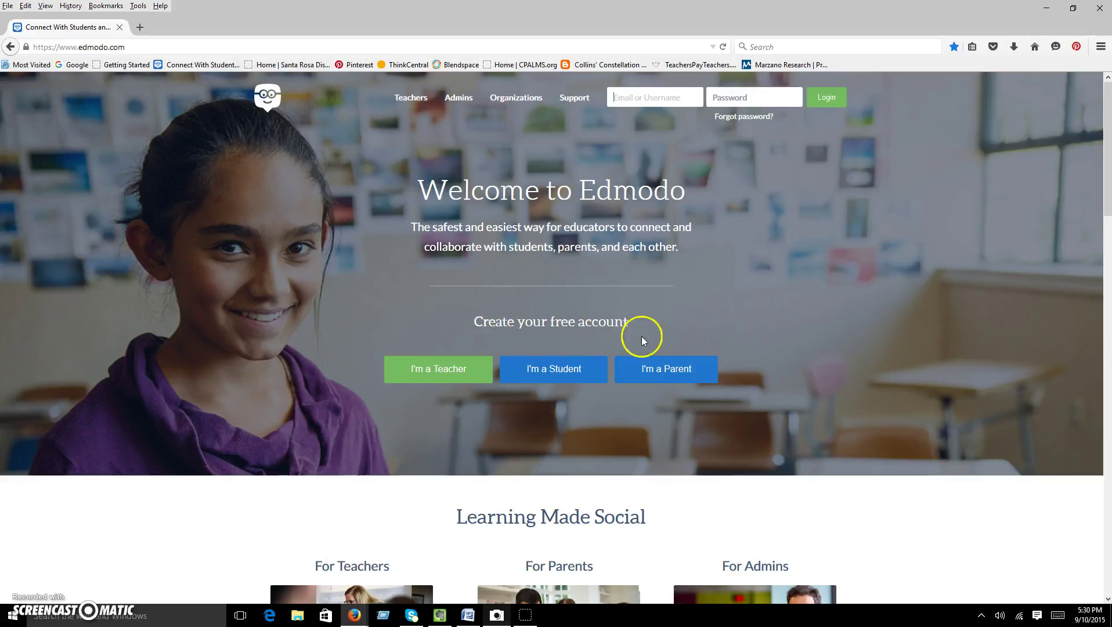
# Start a student sign-up and enter the student's first and last name, fixing a typo.
pyautogui.click(550, 369)
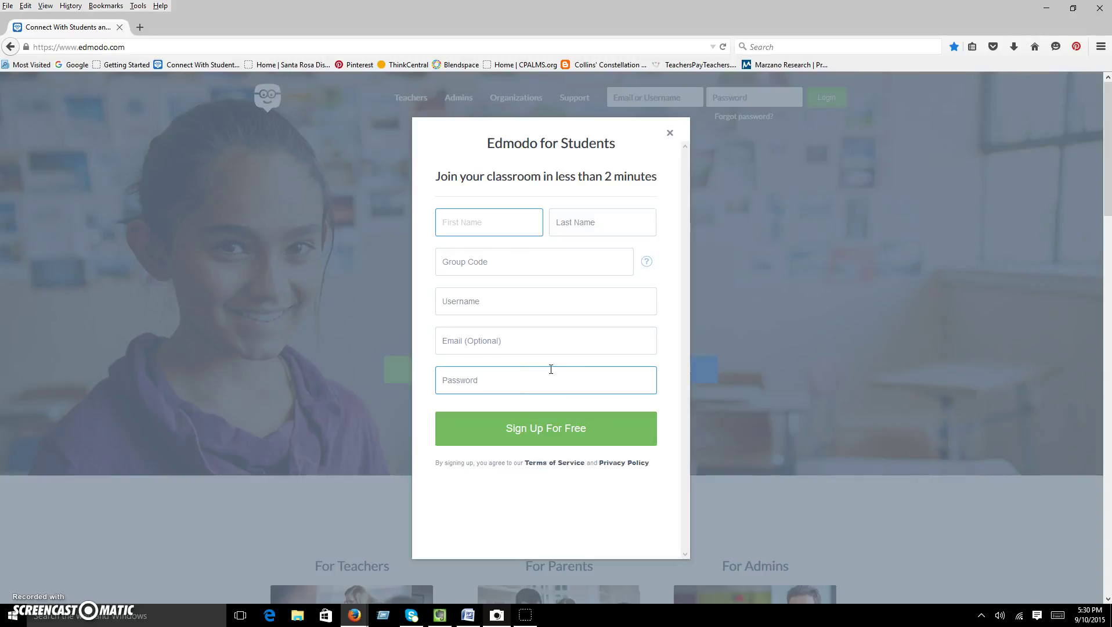
pyautogui.click(485, 231)
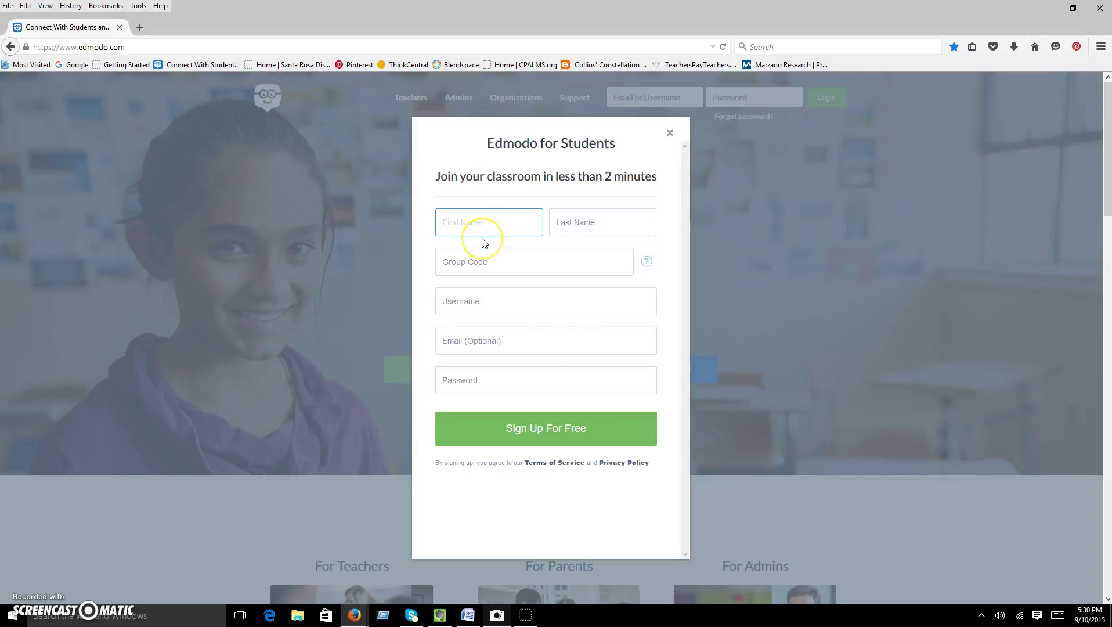
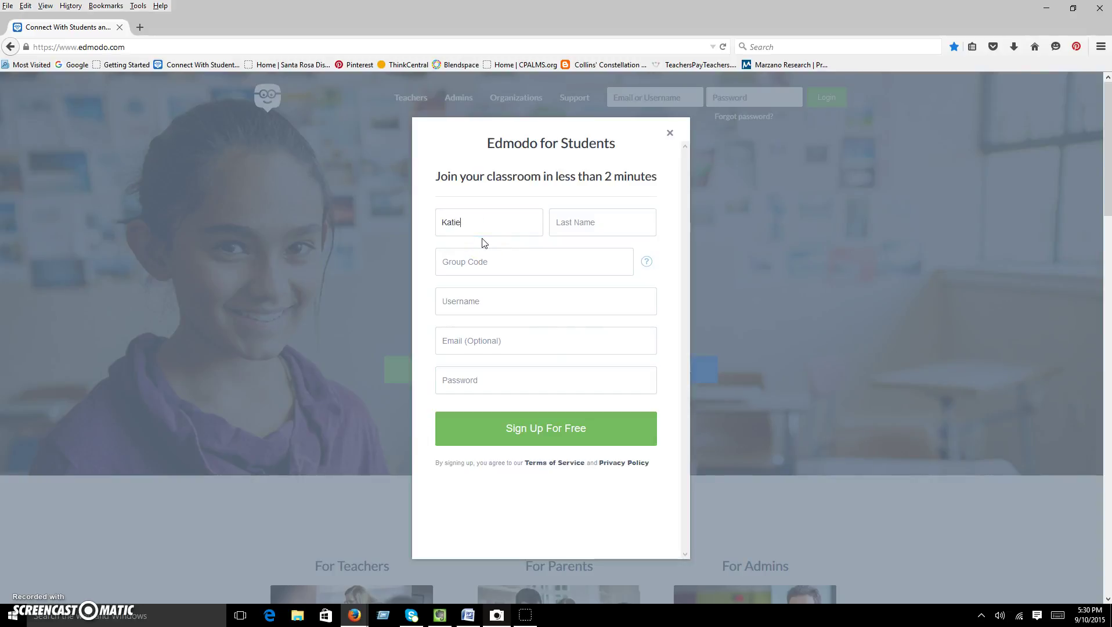
pyautogui.press('Tab')
# Enter the class group code and move to Username so it validates.
pyautogui.click(475, 260)
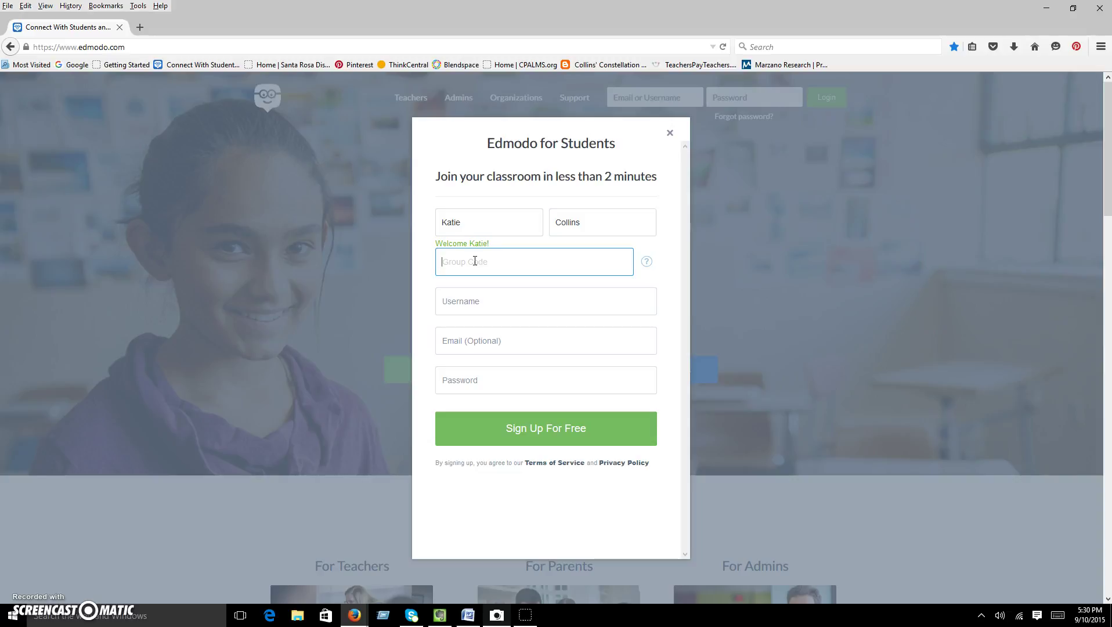
pyautogui.click(467, 302)
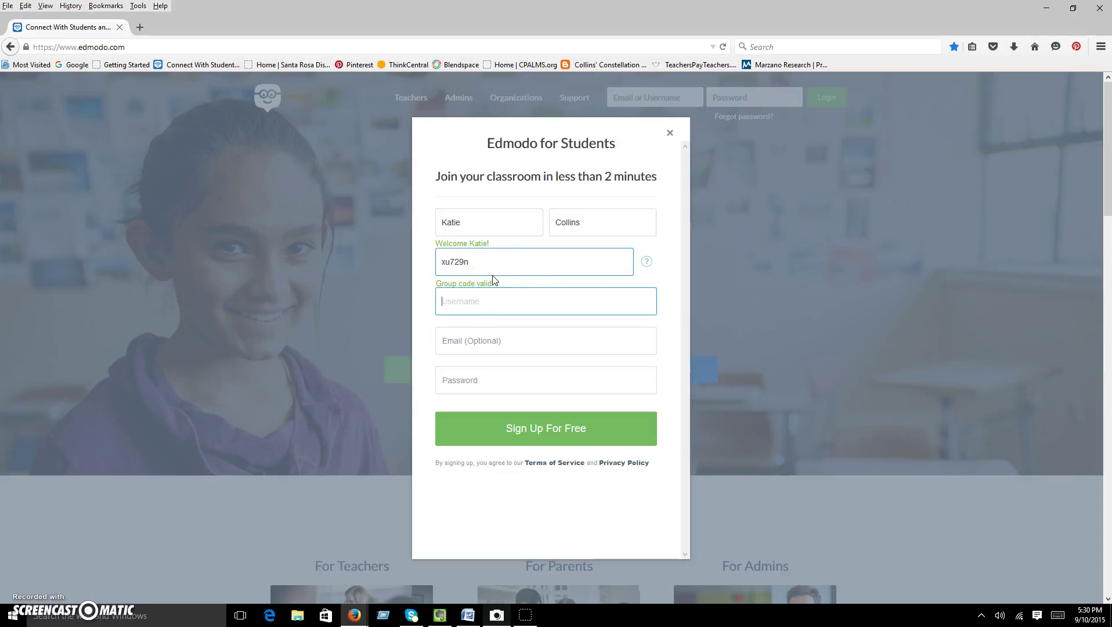
# Enter a student username and settle on an available one.
pyautogui.write('K')
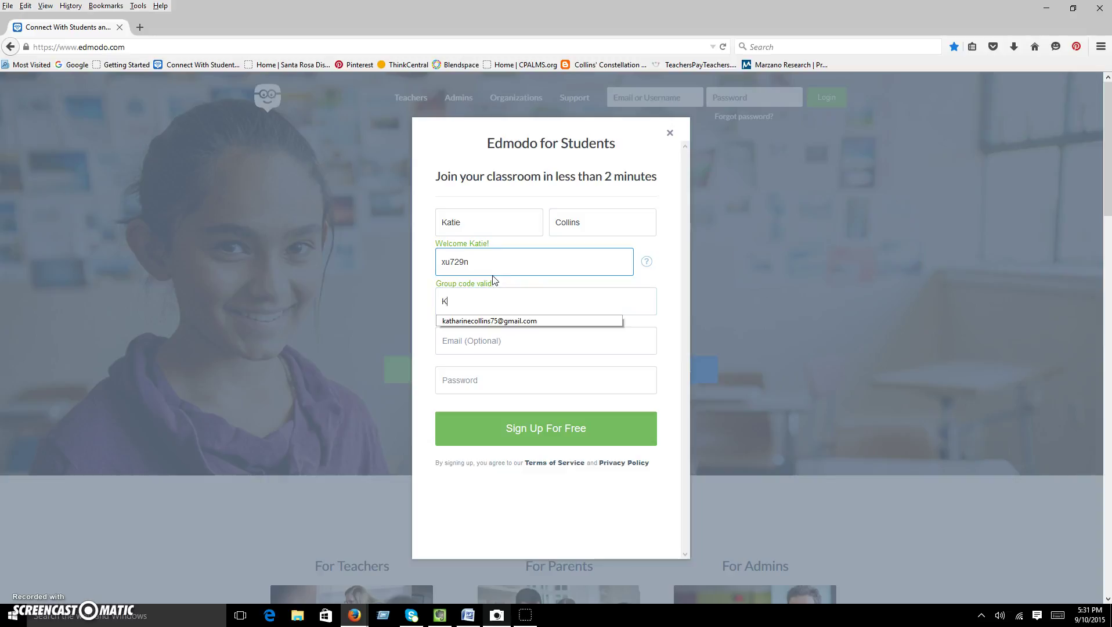
pyautogui.write('atie')
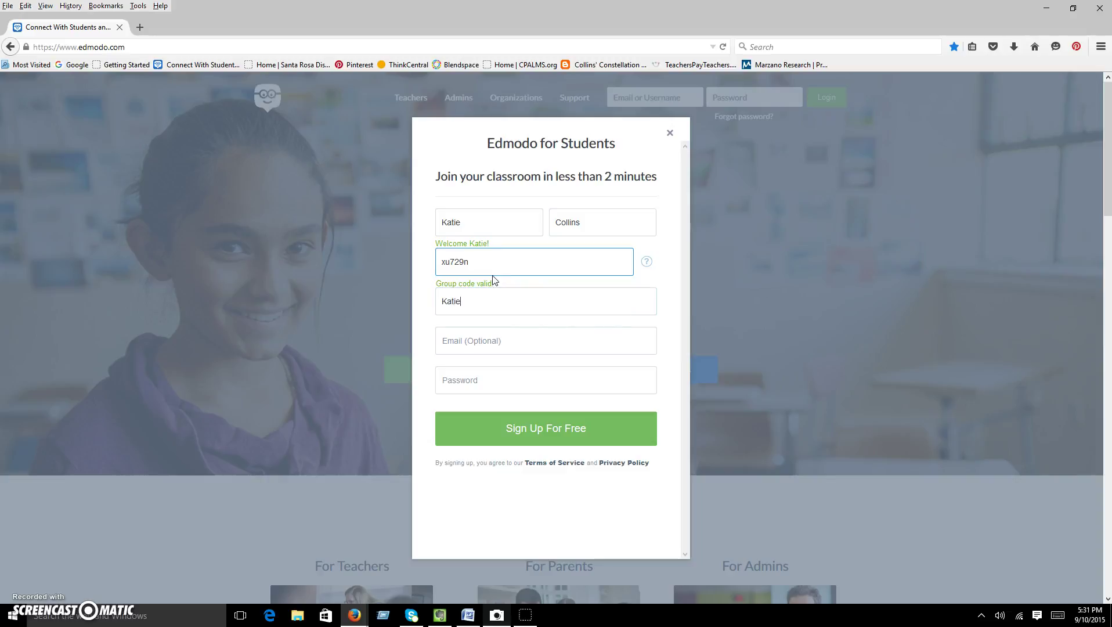
pyautogui.write('Star')
pyautogui.click(456, 302)
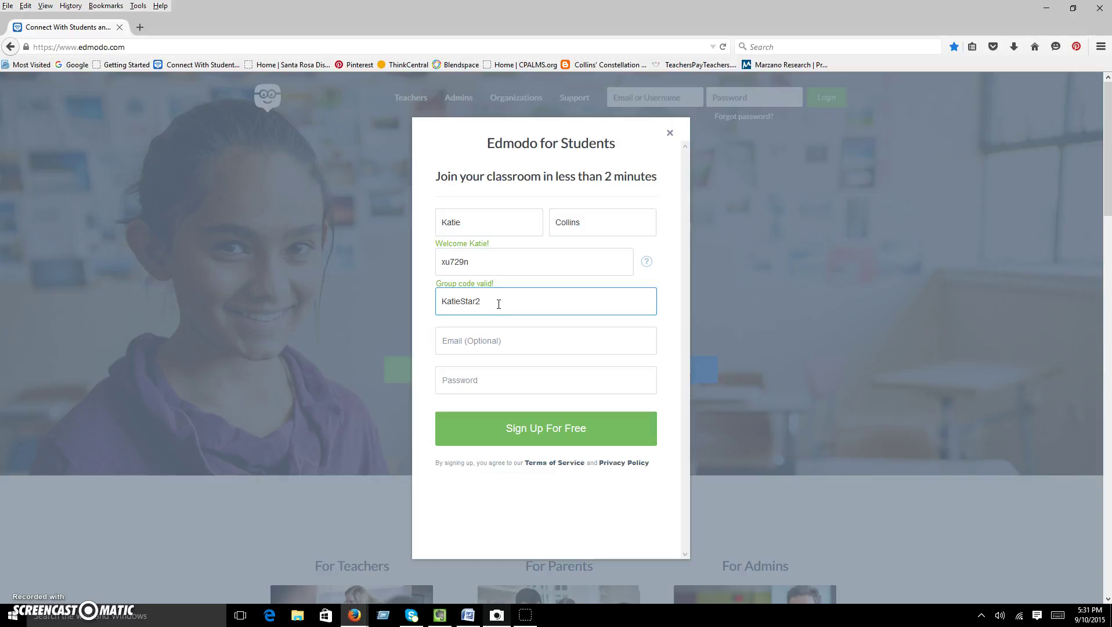
pyautogui.click(457, 323)
pyautogui.click(449, 300)
pyautogui.click(482, 330)
pyautogui.click(461, 374)
pyautogui.click(453, 332)
pyautogui.click(450, 378)
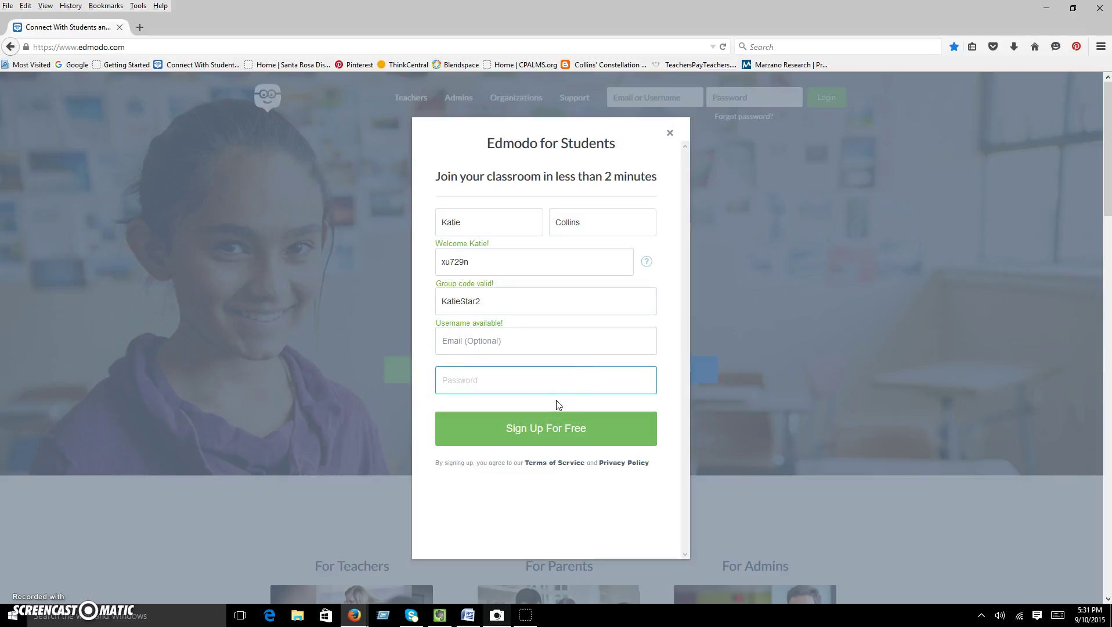
# Type the account password and submit Sign Up For Free to create the account.
pyautogui.write('••')
pyautogui.write('***')
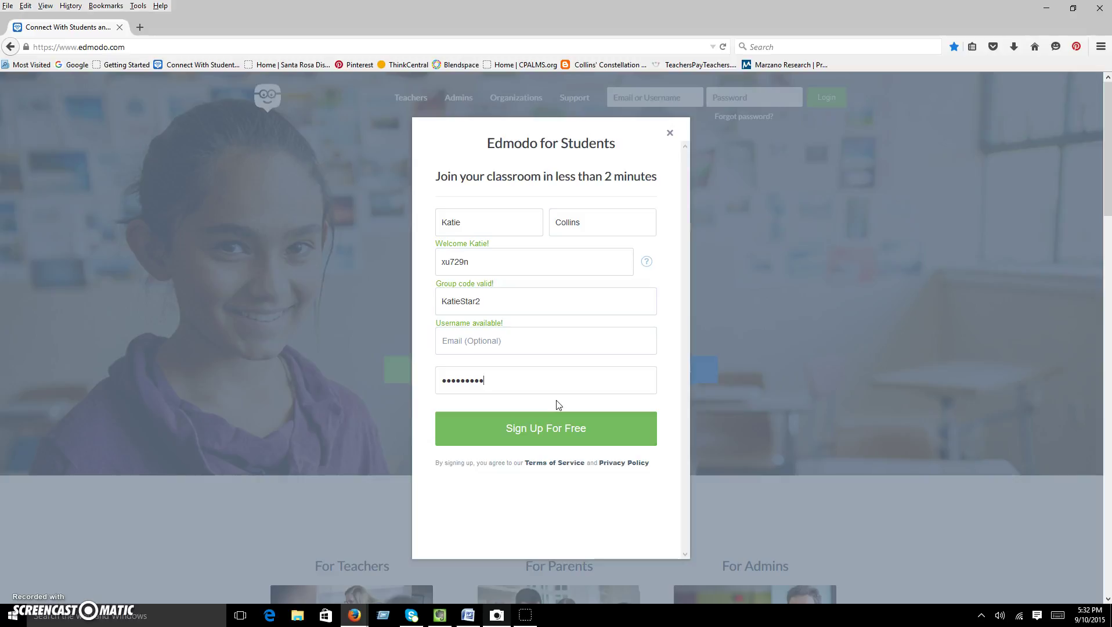
pyautogui.write('2')
pyautogui.click(550, 425)
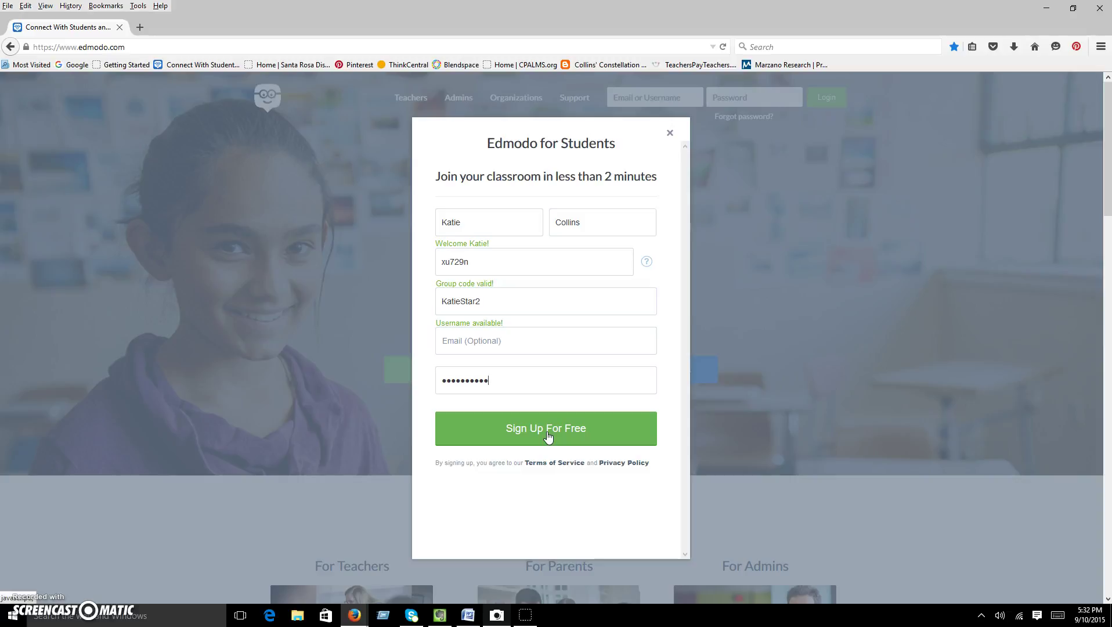
pyautogui.click(539, 427)
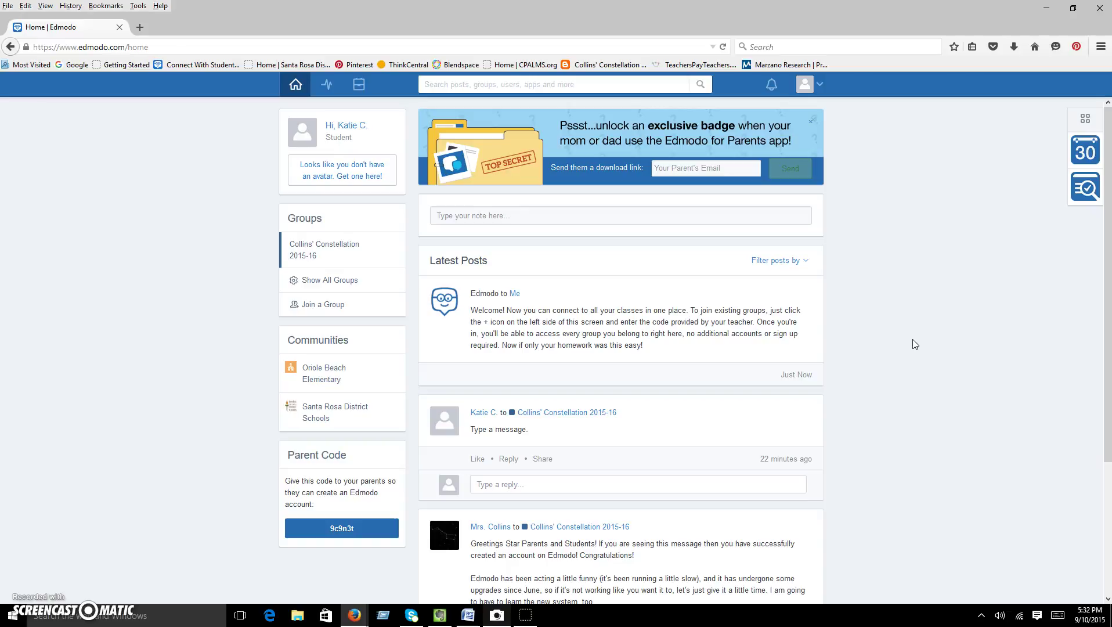
# On the new student's home page, open the avatar Account menu.
pyautogui.click(905, 323)
pyautogui.click(819, 86)
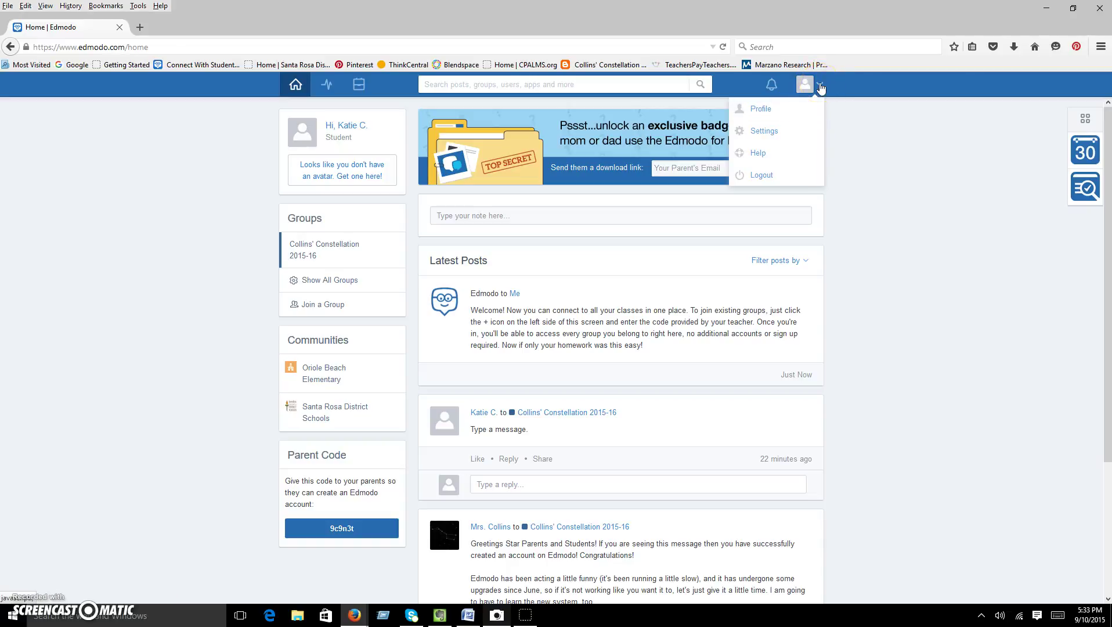
# View the new student's profile and open the Career Goal choices.
pyautogui.click(757, 112)
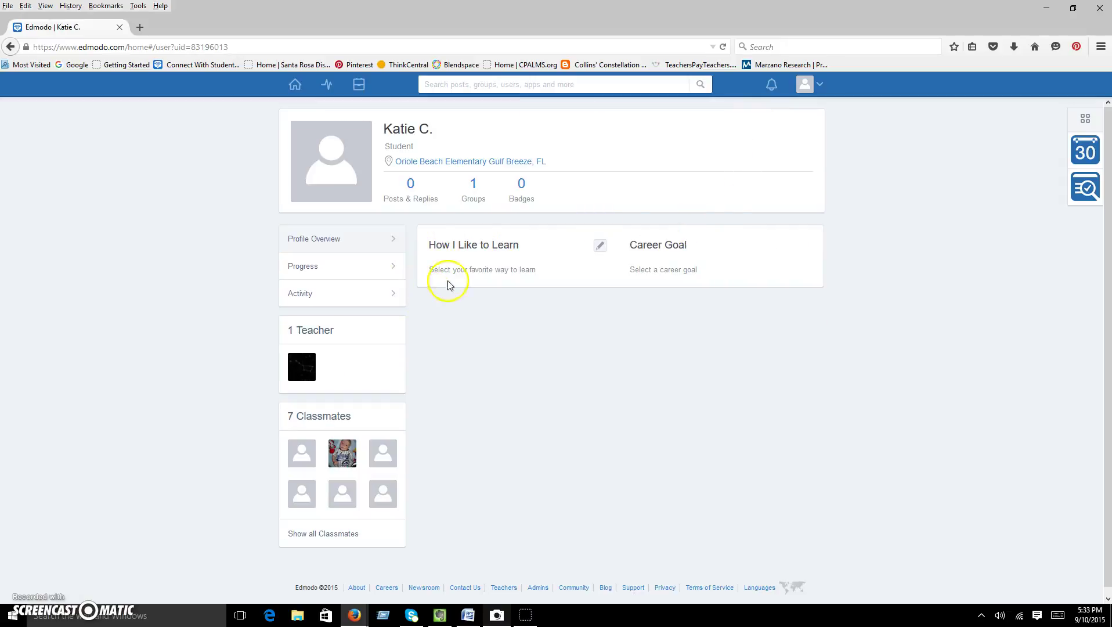
pyautogui.click(565, 249)
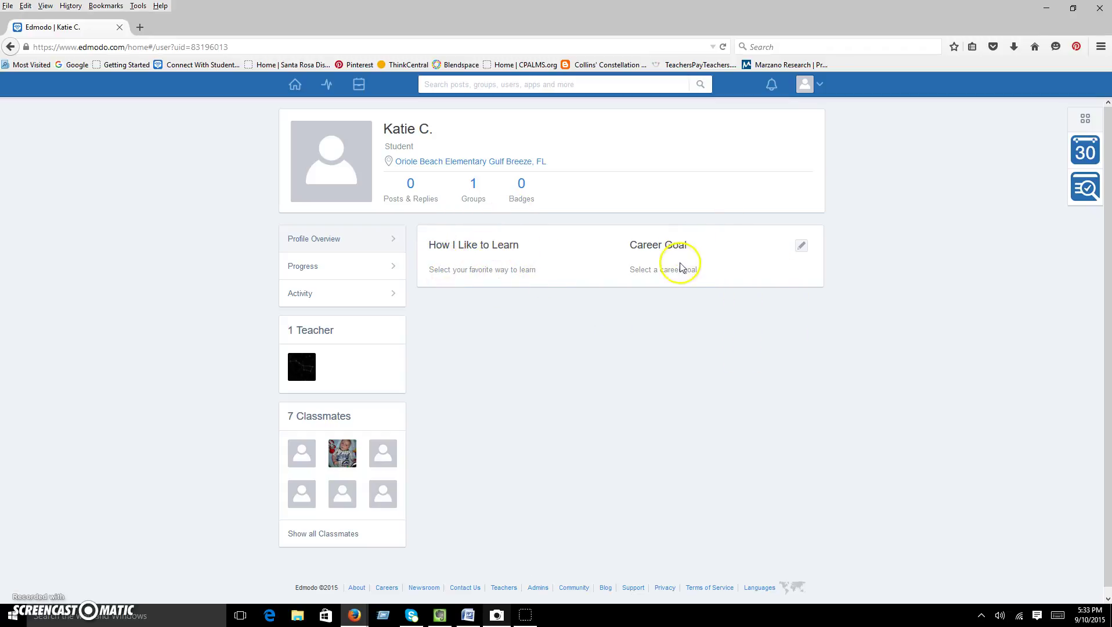
pyautogui.click(805, 246)
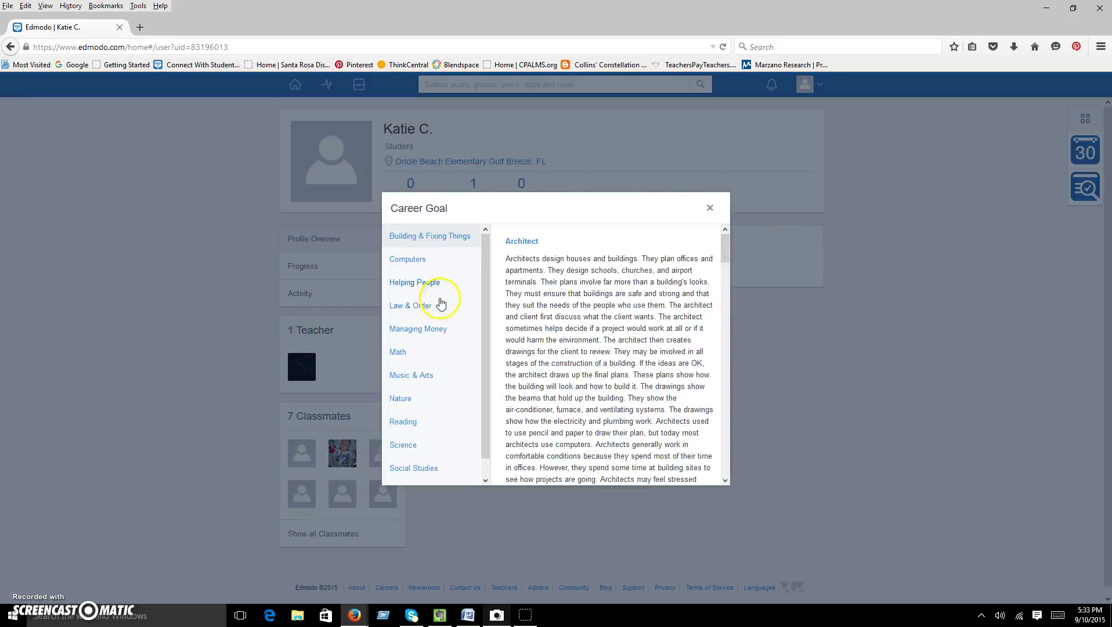
# Browse the Reading career descriptions, then close Career Goal without choosing.
pyautogui.click(414, 422)
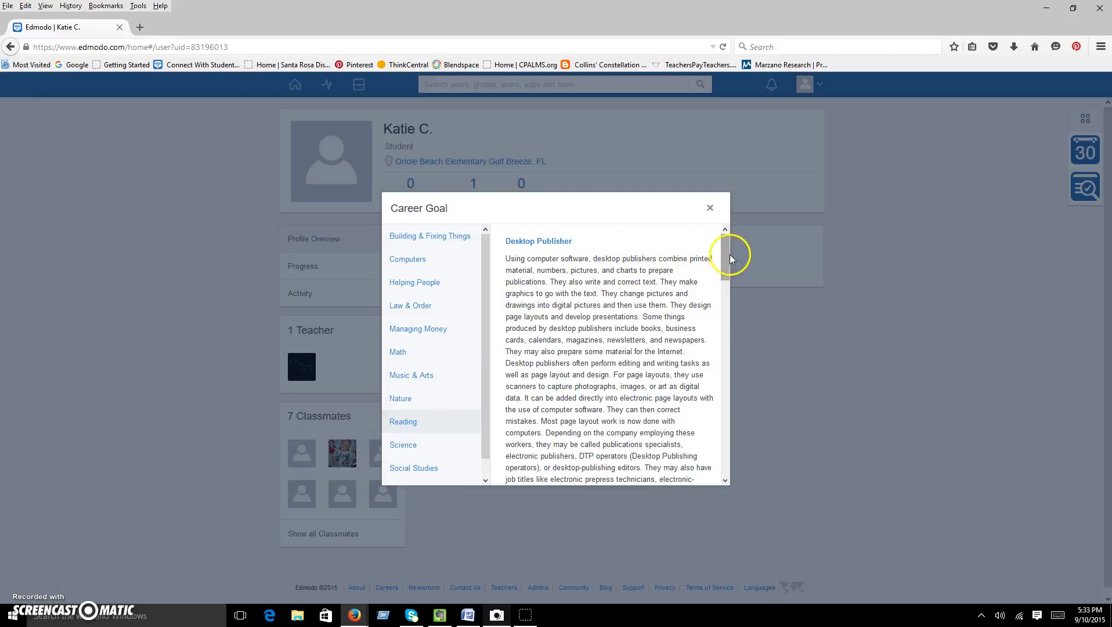
pyautogui.moveTo(726, 249); pyautogui.dragTo(733, 325)
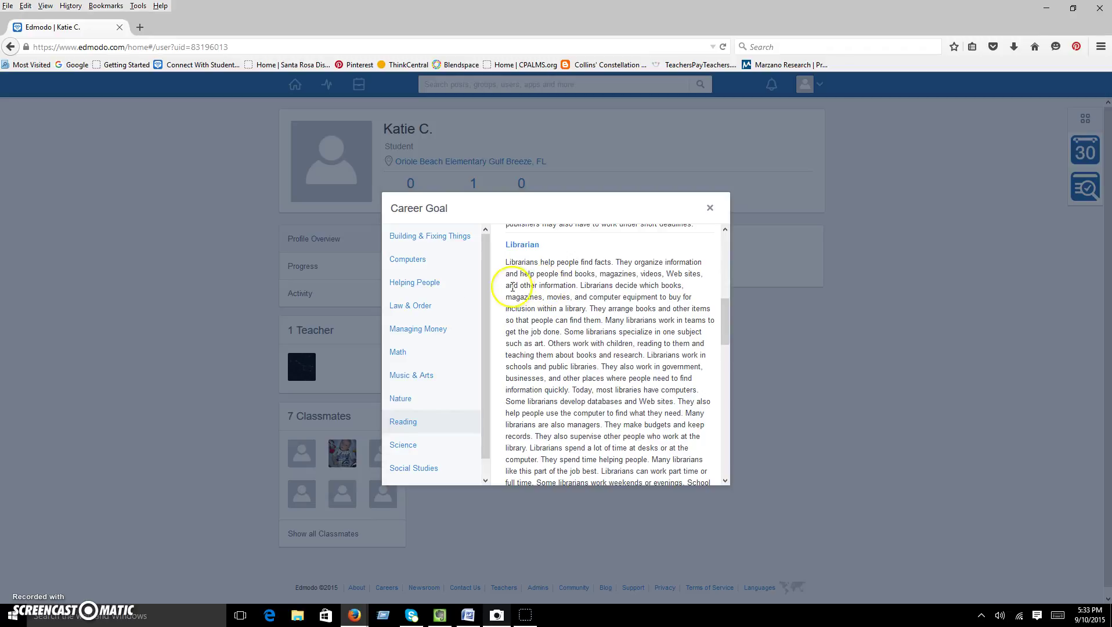
pyautogui.scroll(-1, 484, 322)
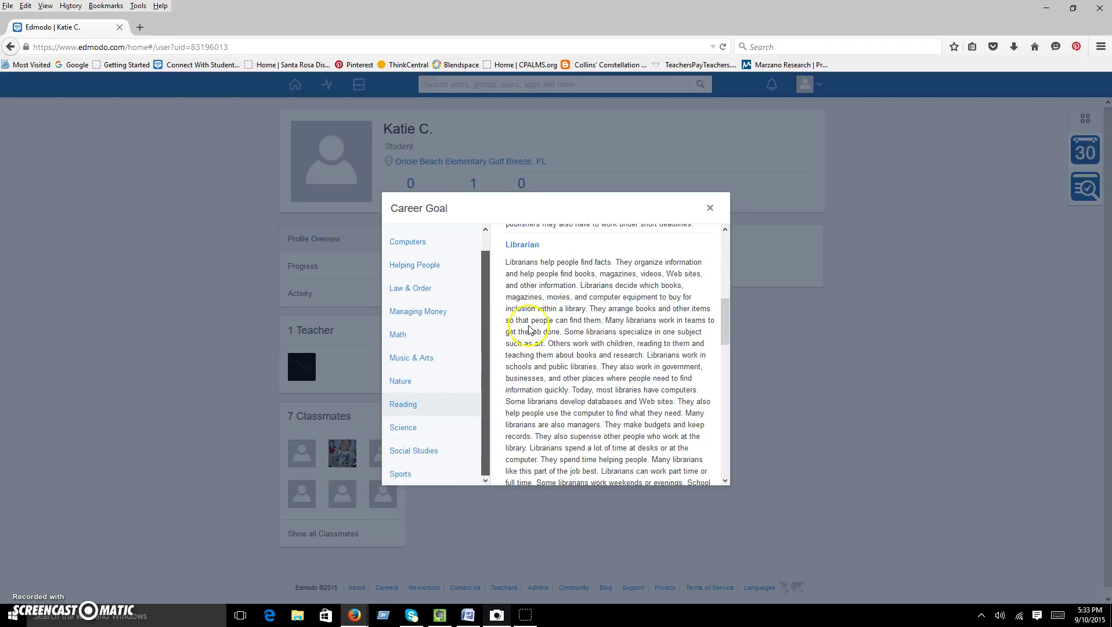
pyautogui.click(708, 204)
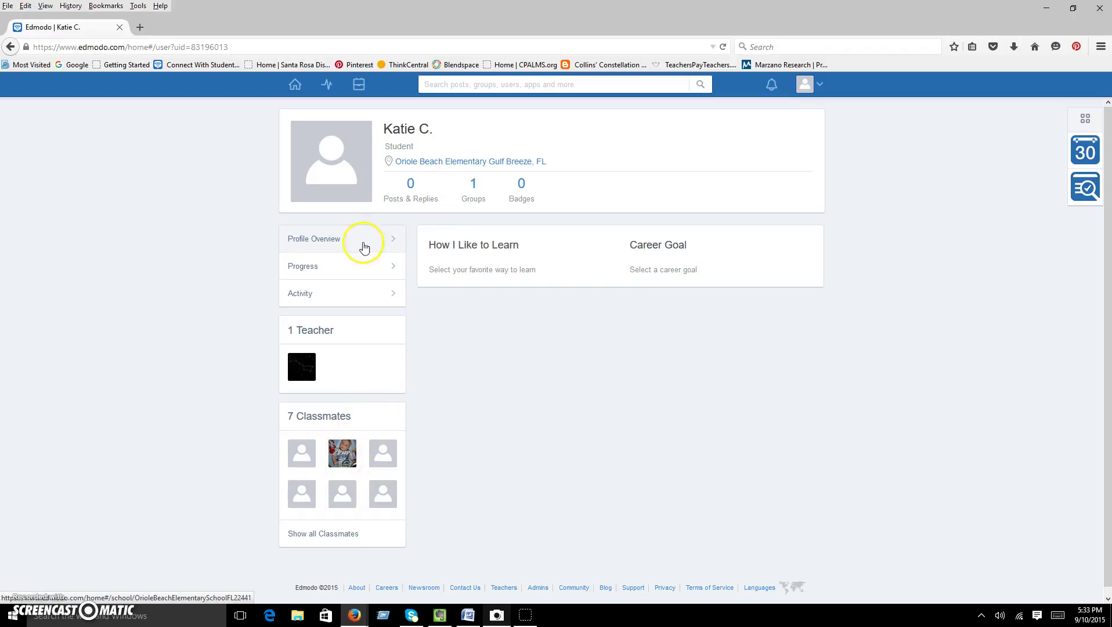
# Go to account Settings and show the Email & Text Updates section.
pyautogui.click(813, 85)
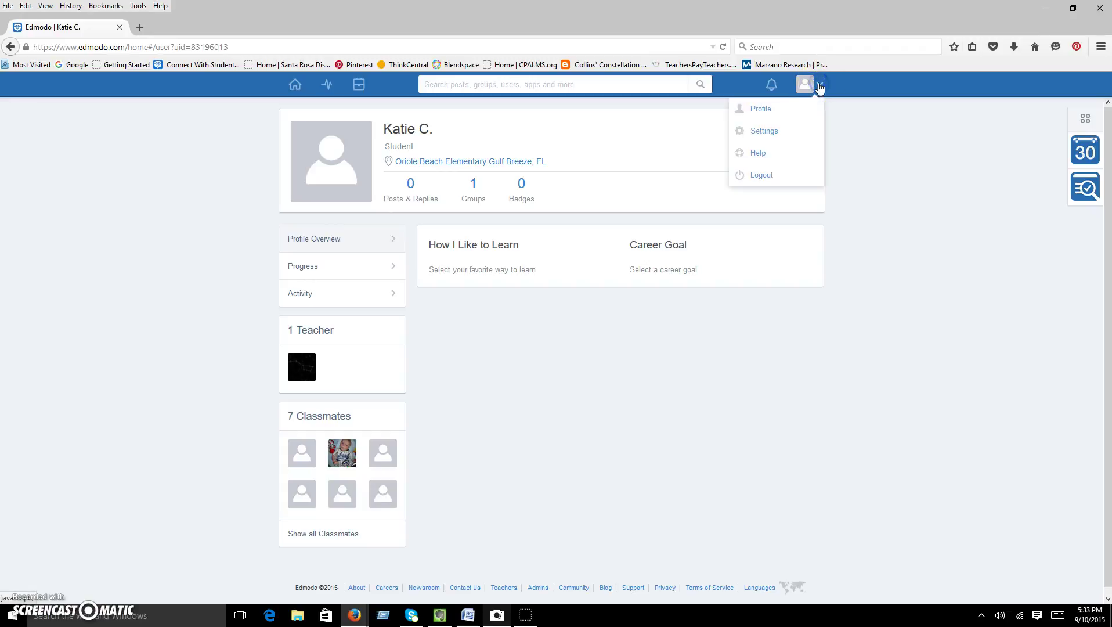
pyautogui.click(775, 132)
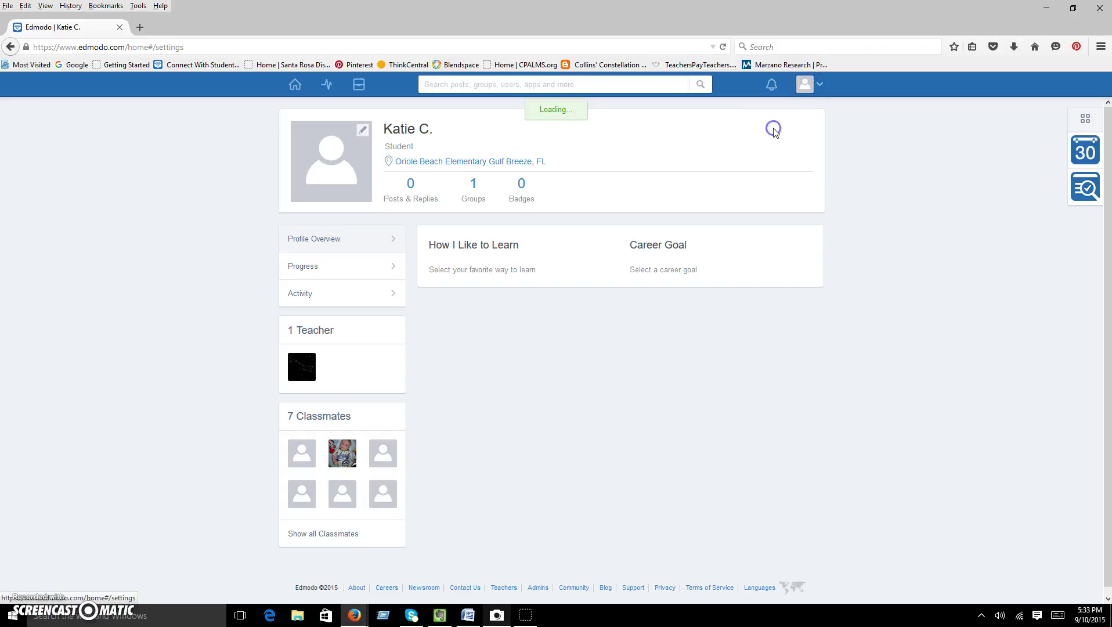
pyautogui.click(812, 155)
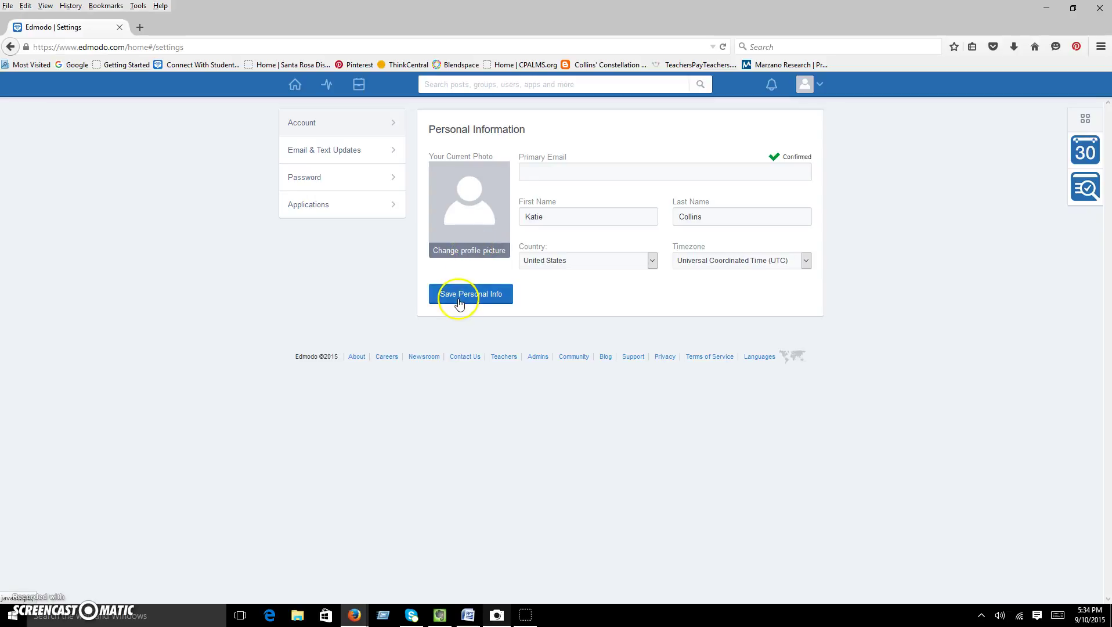
pyautogui.click(331, 155)
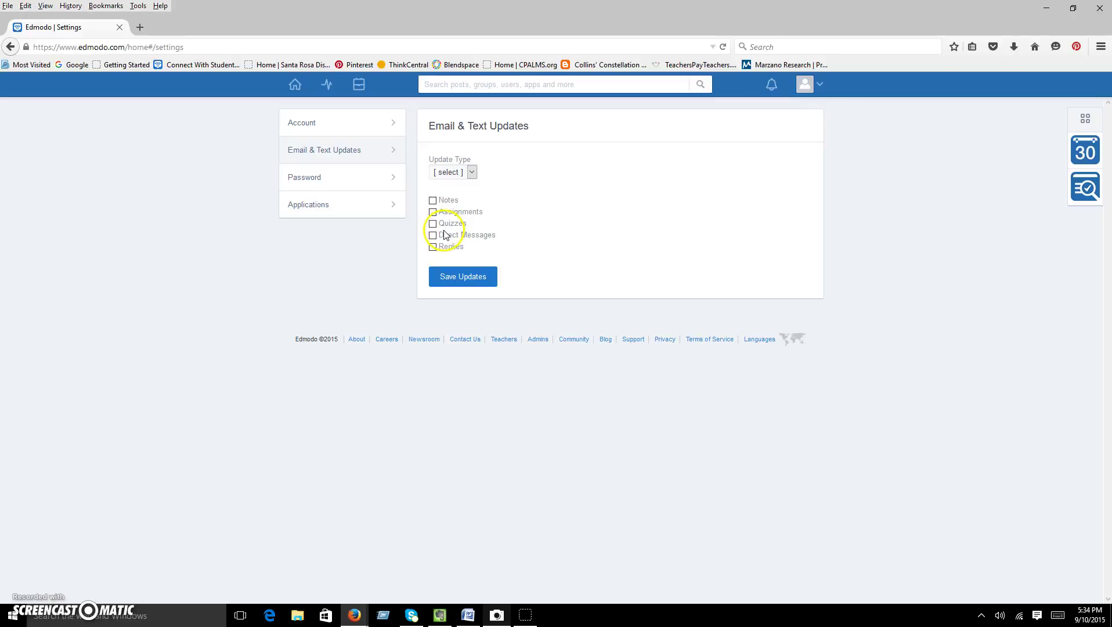
# Set Direct Messages updates to Text with Alaska Communications and save, then open Password settings.
pyautogui.click(436, 225)
pyautogui.click(438, 223)
pyautogui.click(434, 235)
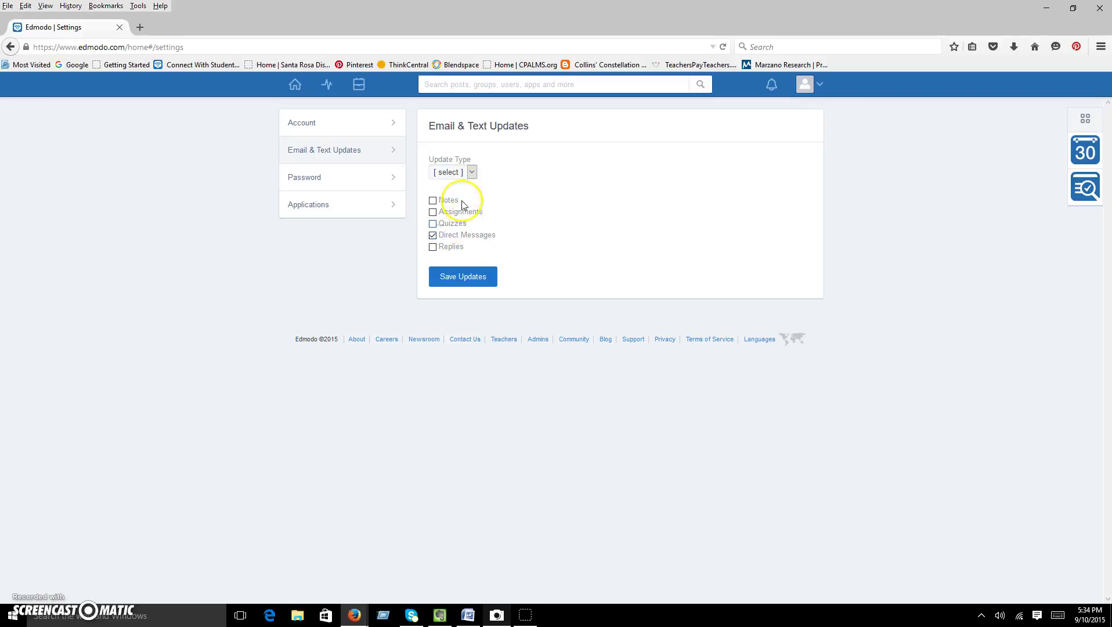
pyautogui.click(472, 172)
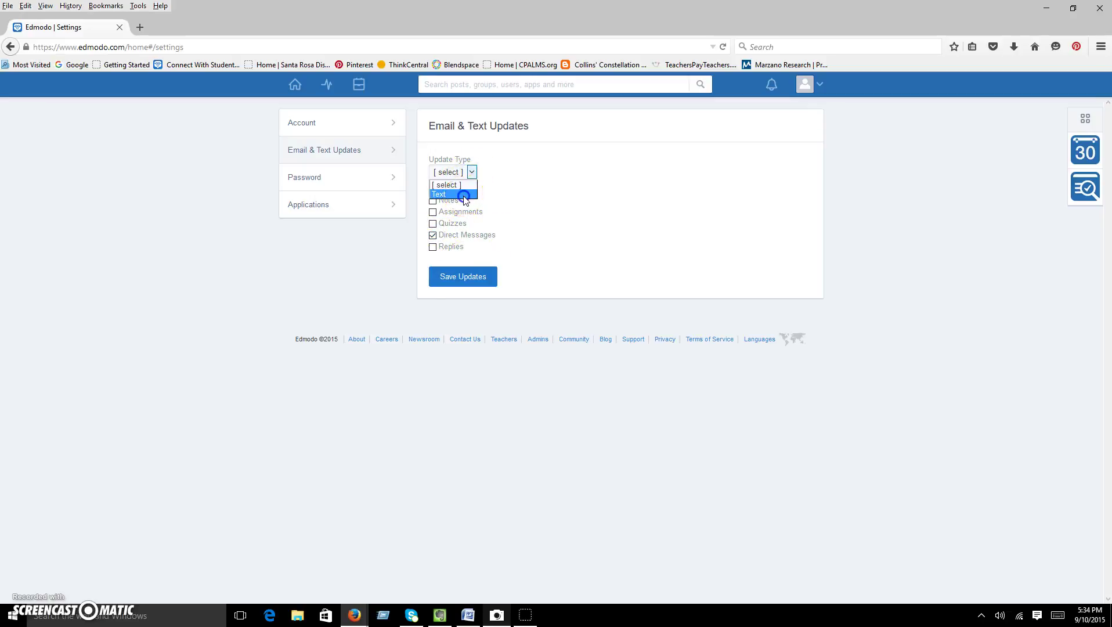
pyautogui.click(461, 193)
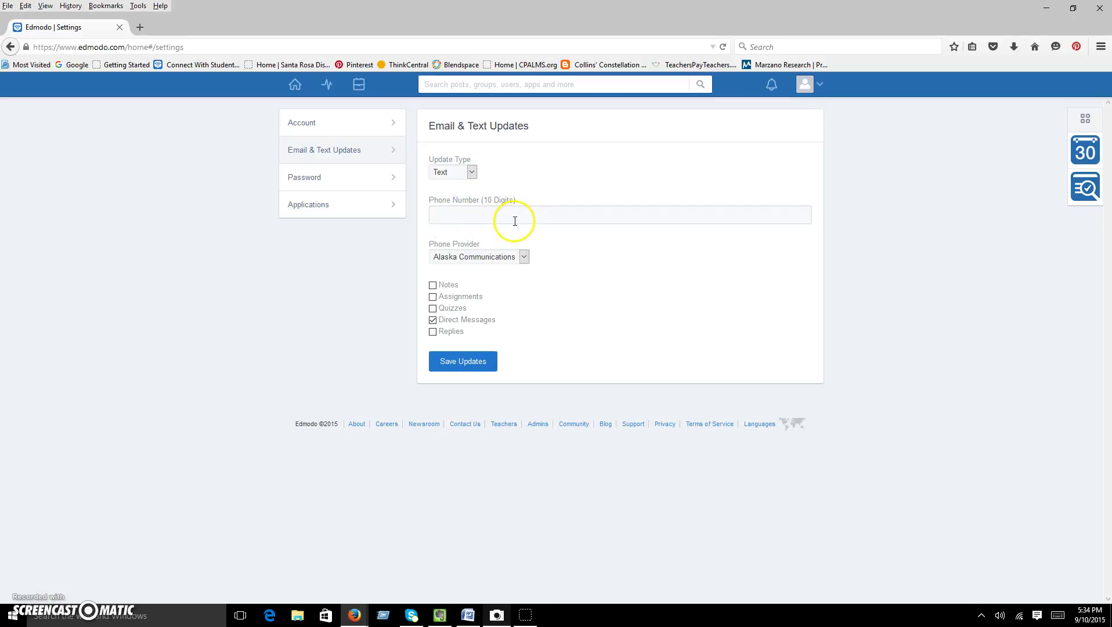
pyautogui.click(523, 257)
pyautogui.click(523, 257)
pyautogui.click(465, 362)
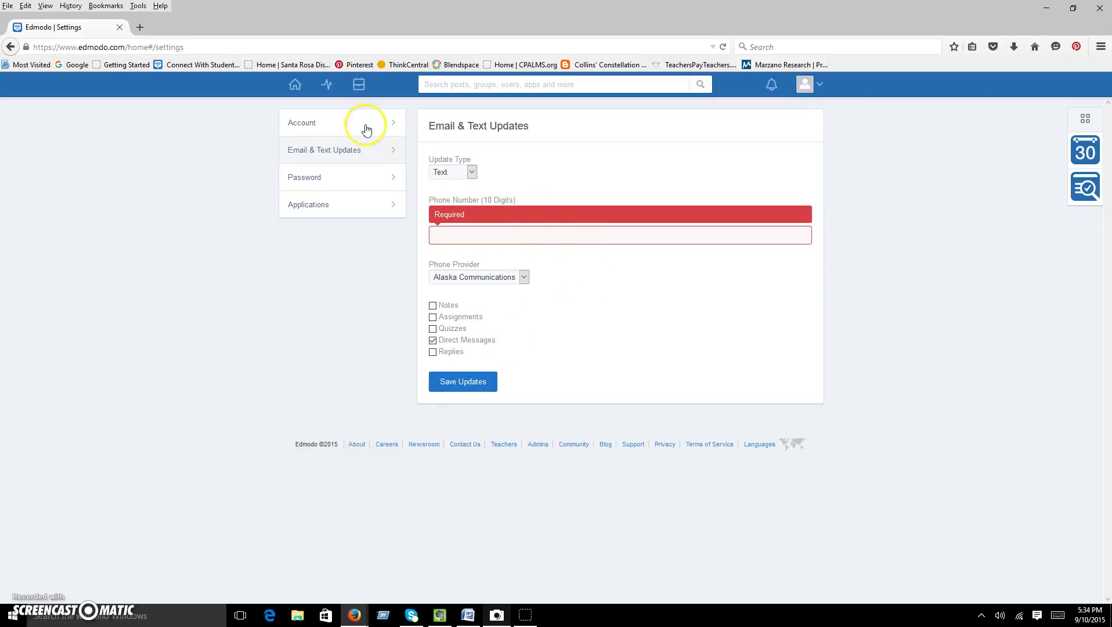
pyautogui.click(331, 176)
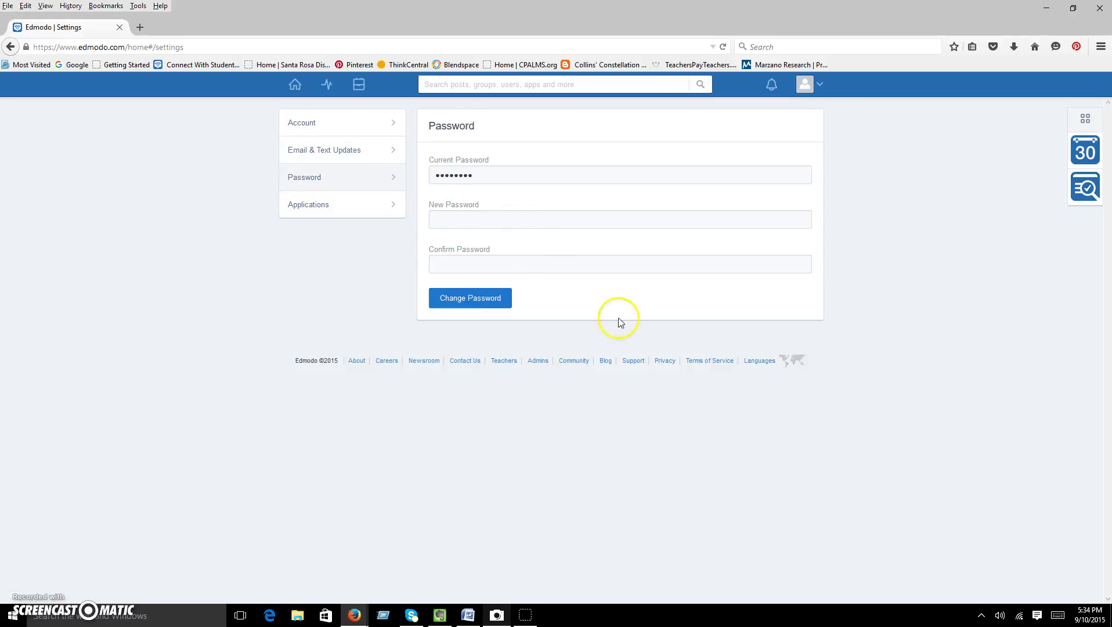
# Show the Third-Party Applications settings section, then open the avatar menu.
pyautogui.click(328, 206)
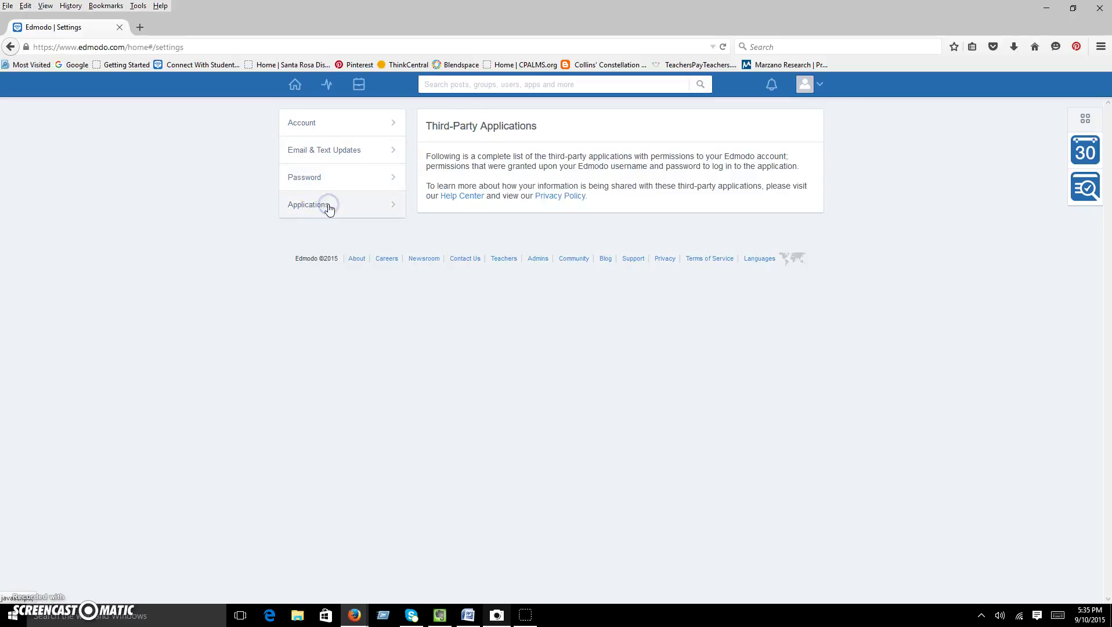
pyautogui.click(818, 88)
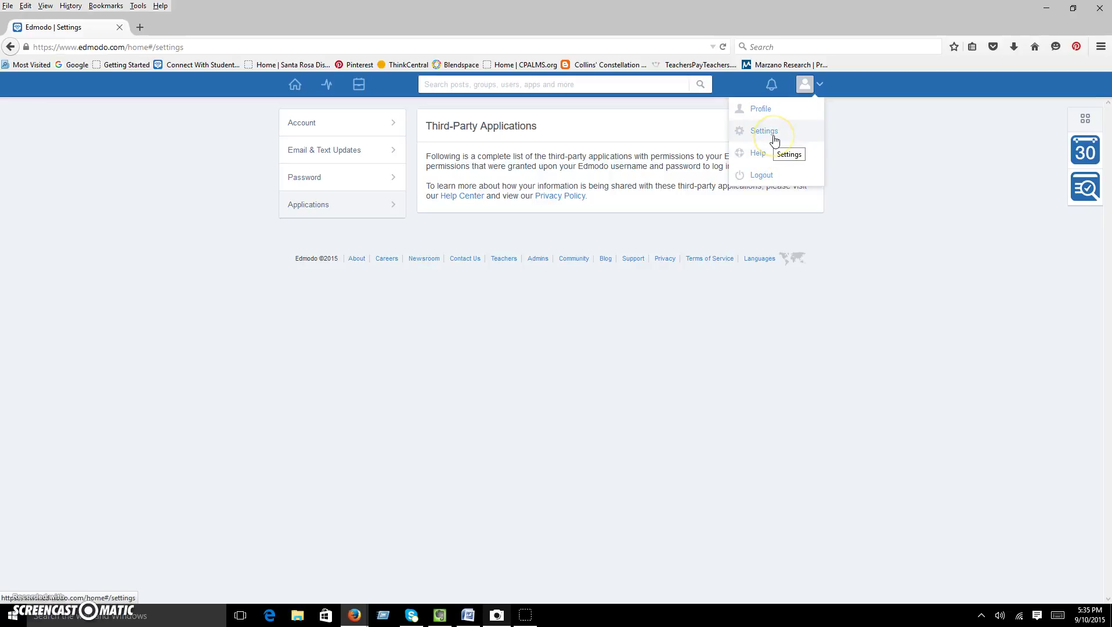
# Open the bell notifications panel and See All, showing no new direct posts.
pyautogui.click(776, 153)
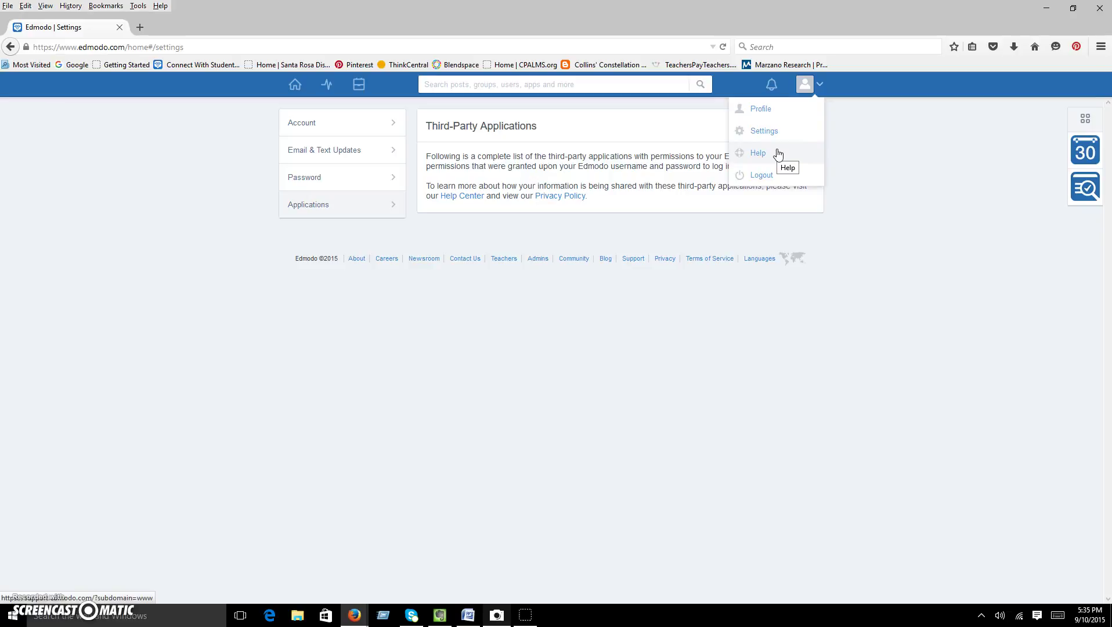
pyautogui.click(774, 87)
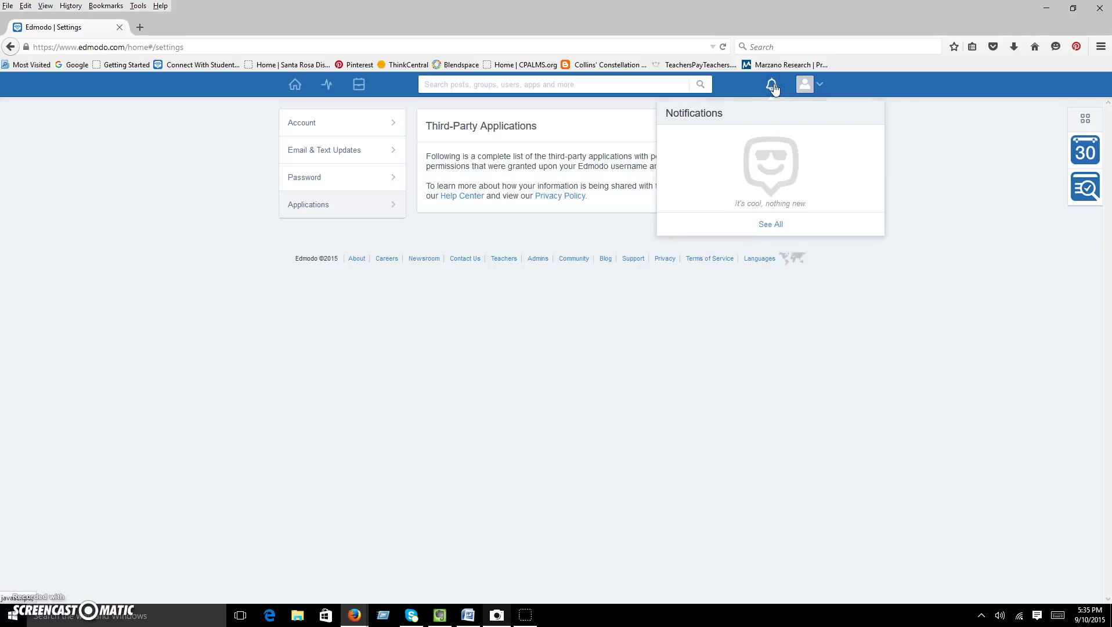
pyautogui.click(772, 89)
pyautogui.click(773, 89)
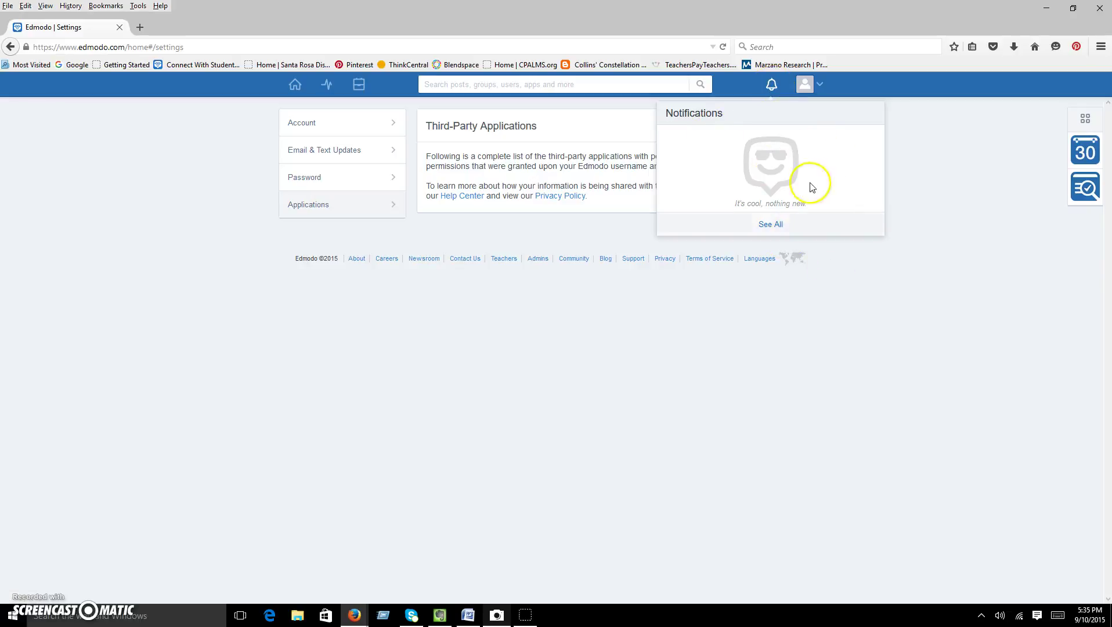
pyautogui.click(777, 224)
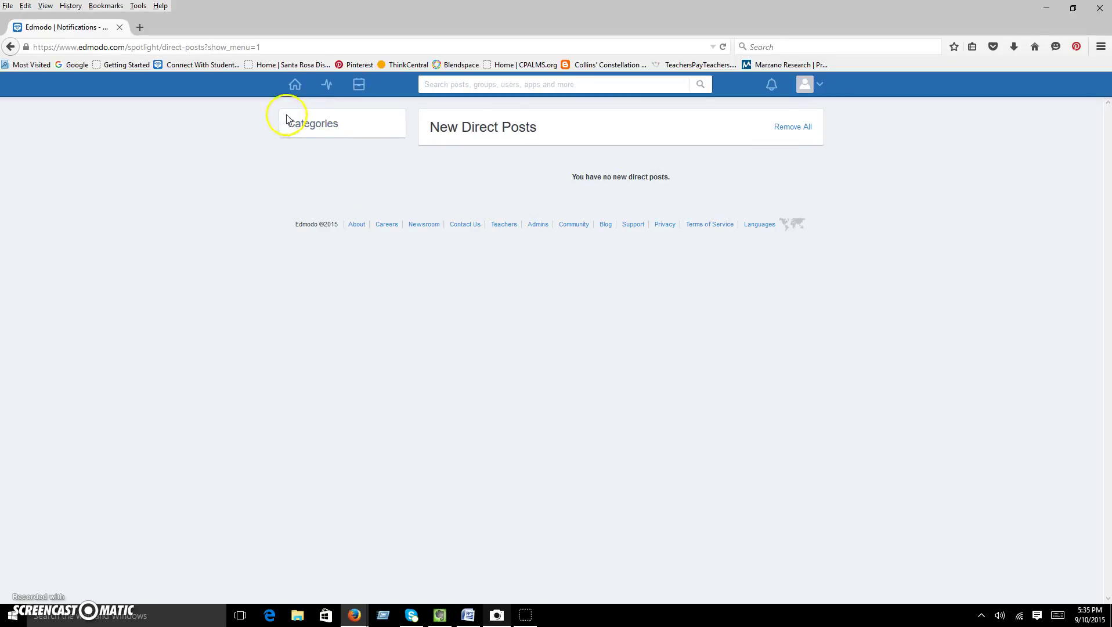
# Go back to the home page's Latest Posts feed with the welcome and class group posts.
pyautogui.click(296, 85)
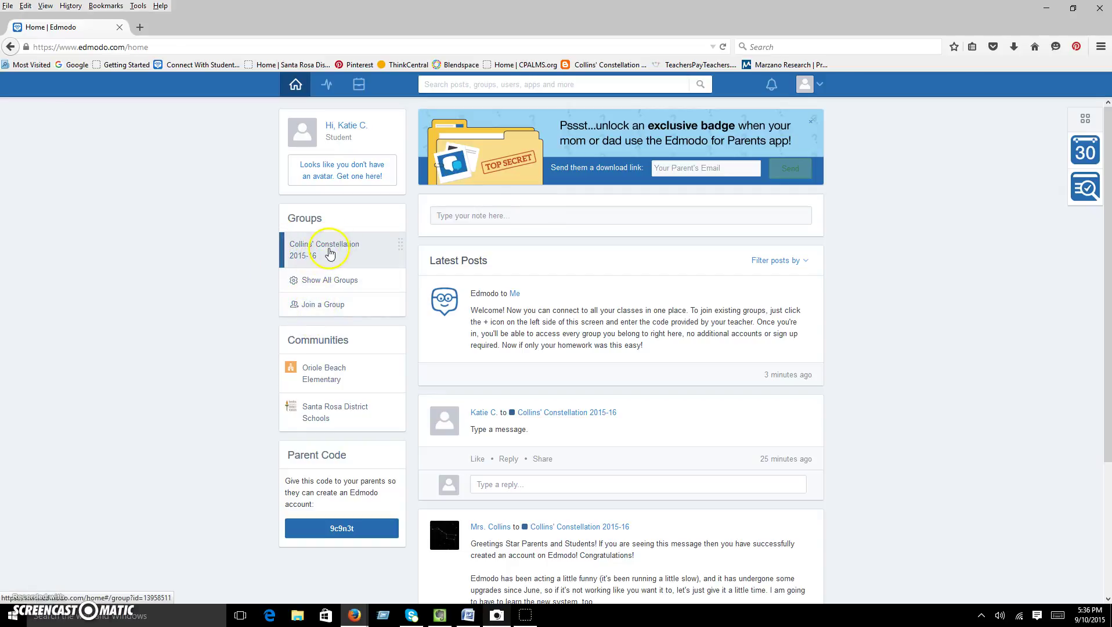
# Post the note 'Hi everyone' to the Collins' Constellation 2015-16 class group.
pyautogui.click(444, 215)
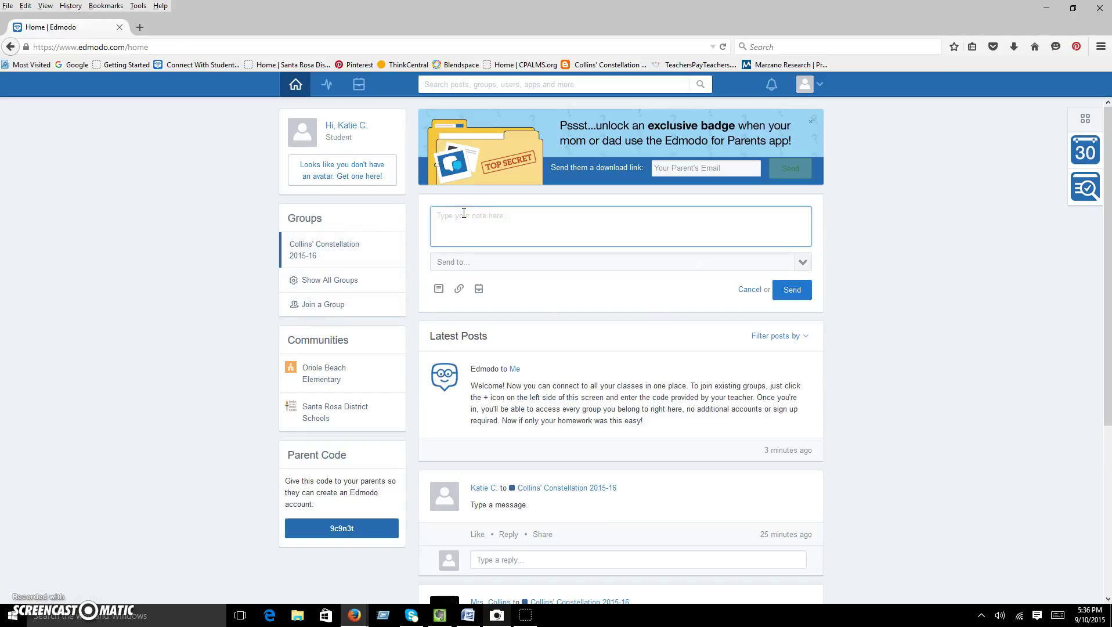
pyautogui.write('Hi everyone!')
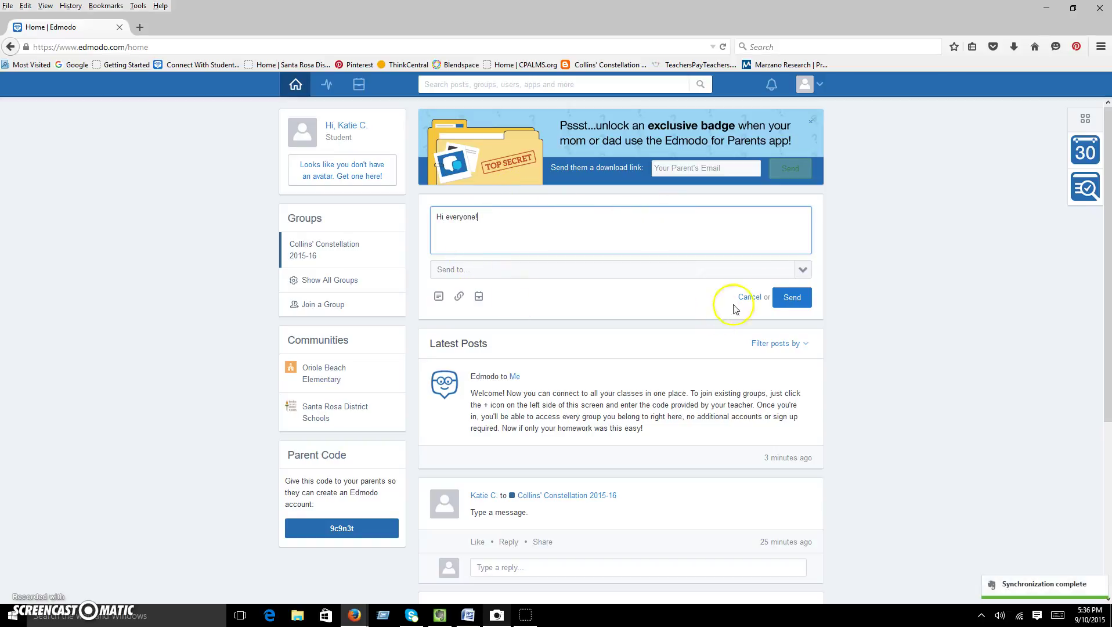
pyautogui.click(804, 272)
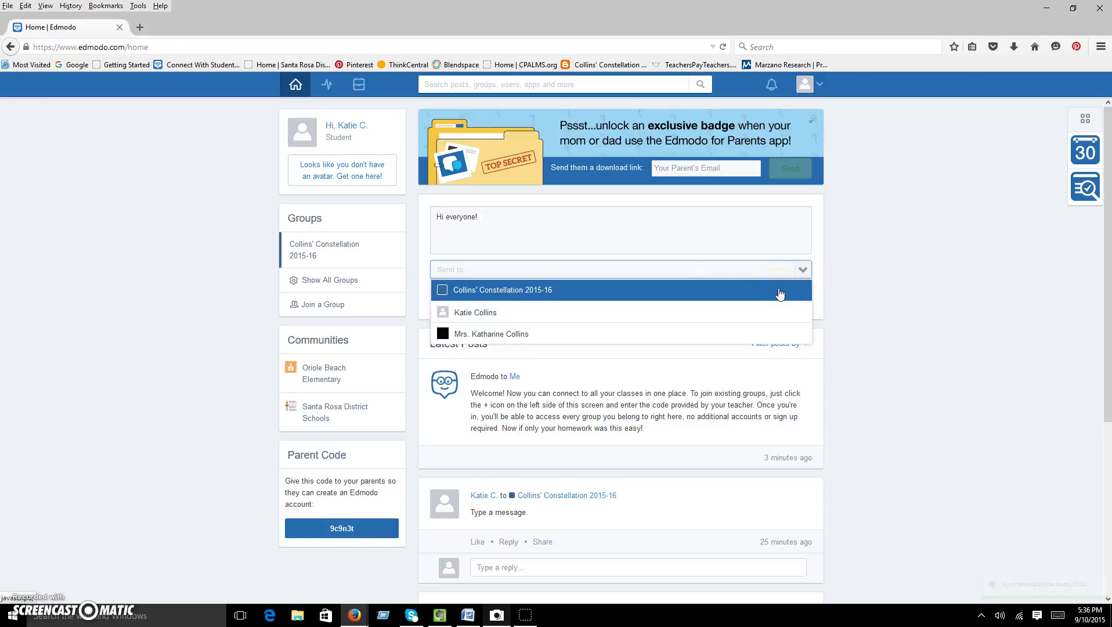
pyautogui.click(783, 293)
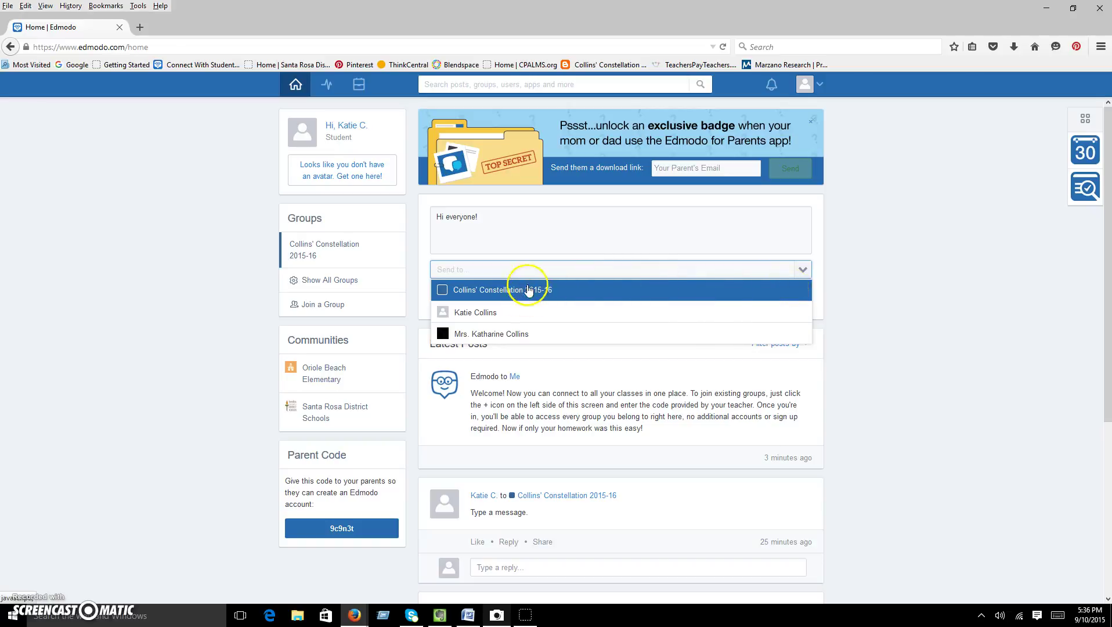
pyautogui.click(565, 292)
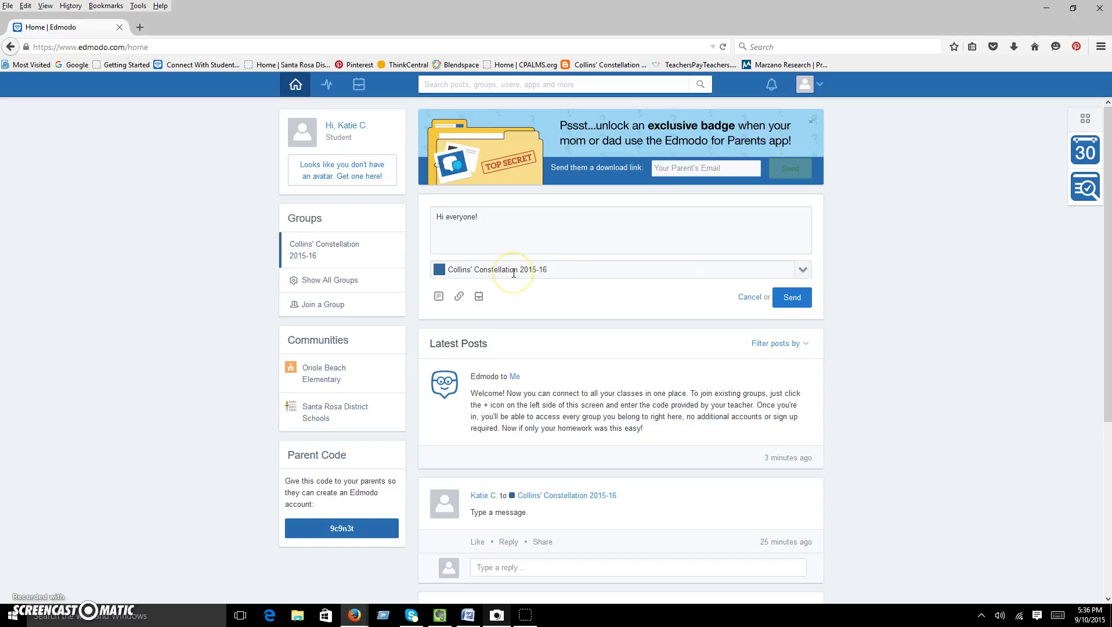
pyautogui.click(788, 298)
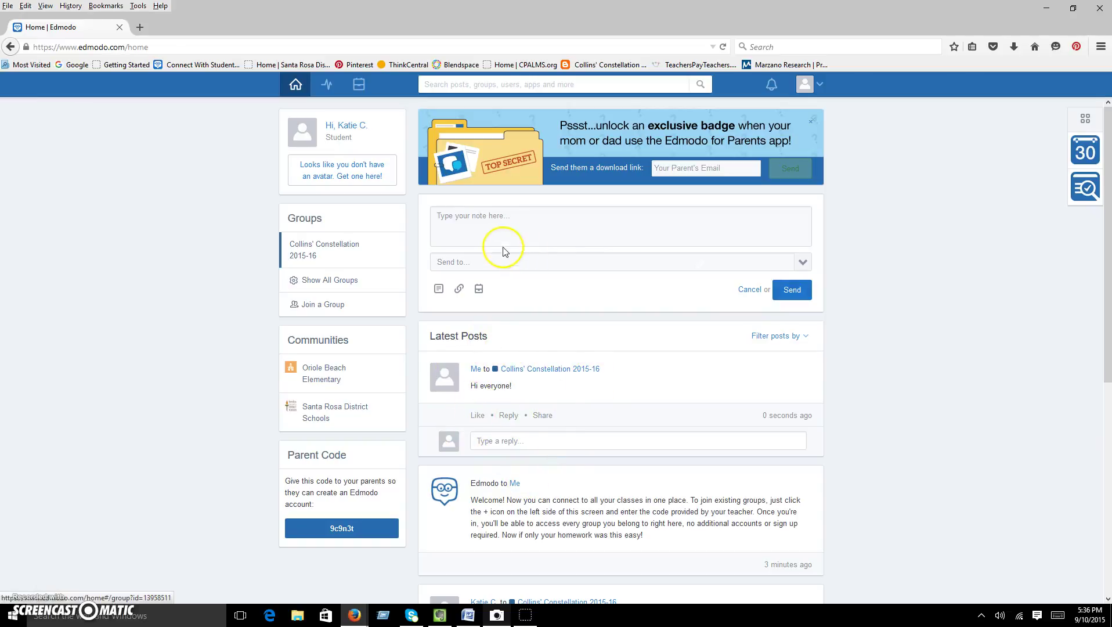
# Send a 'Hi' note addressed directly to the teacher.
pyautogui.click(504, 219)
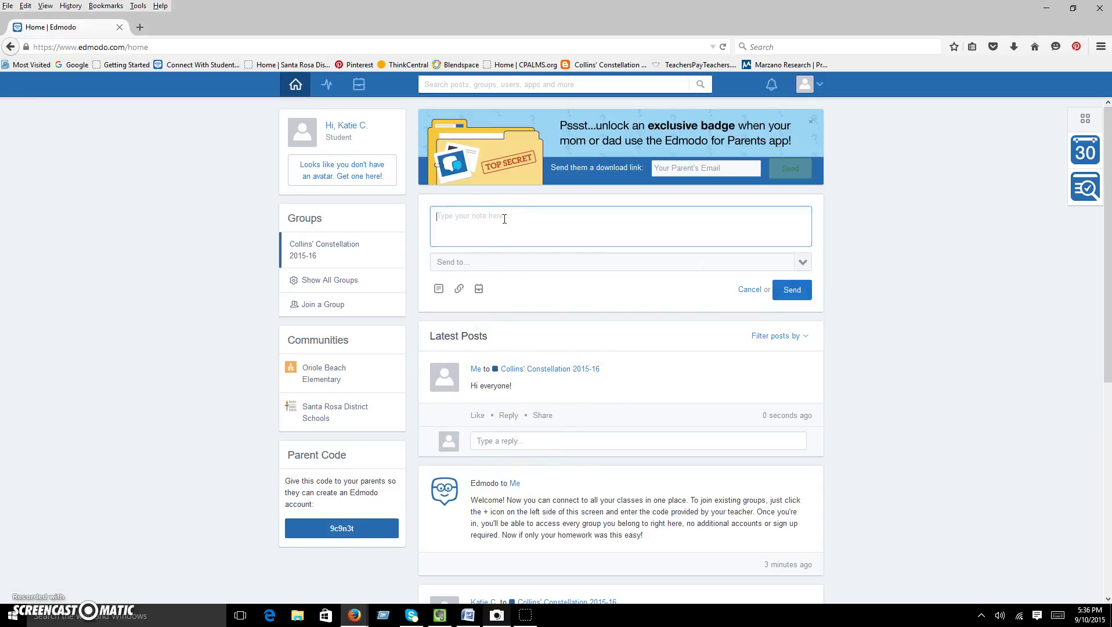
pyautogui.write('Hi Mrs. Collins!')
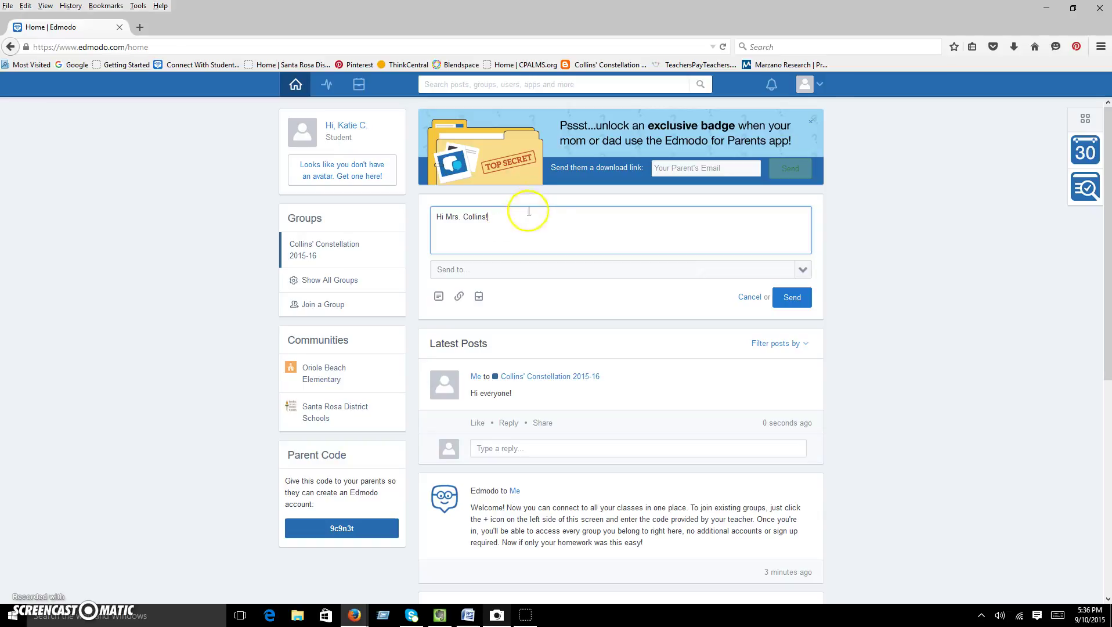
pyautogui.click(804, 271)
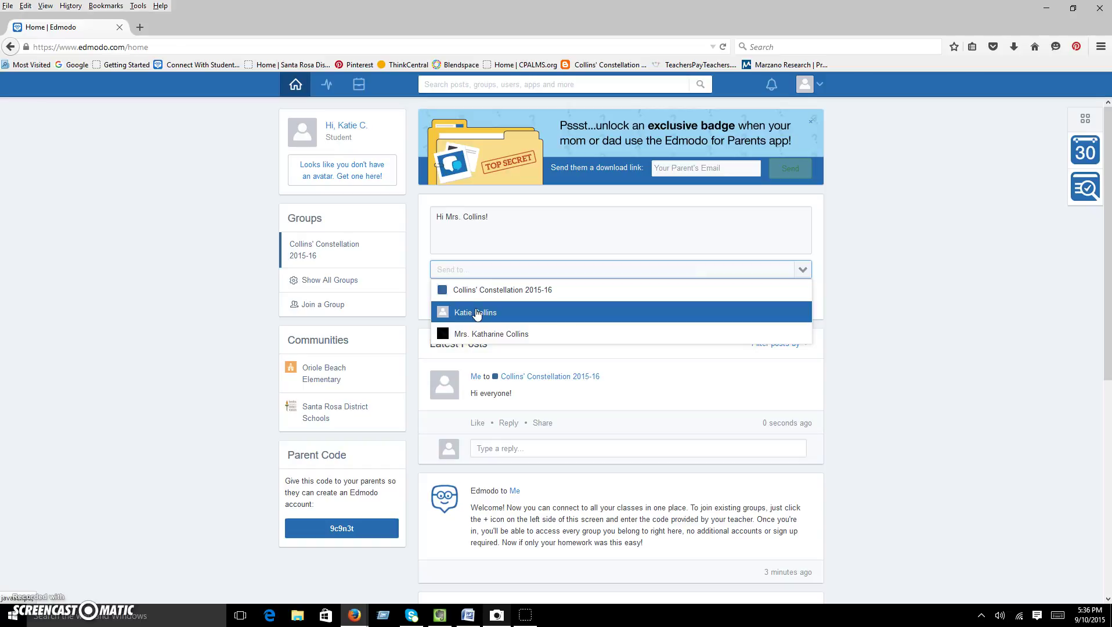
pyautogui.moveTo(478, 314); pyautogui.dragTo(540, 335)
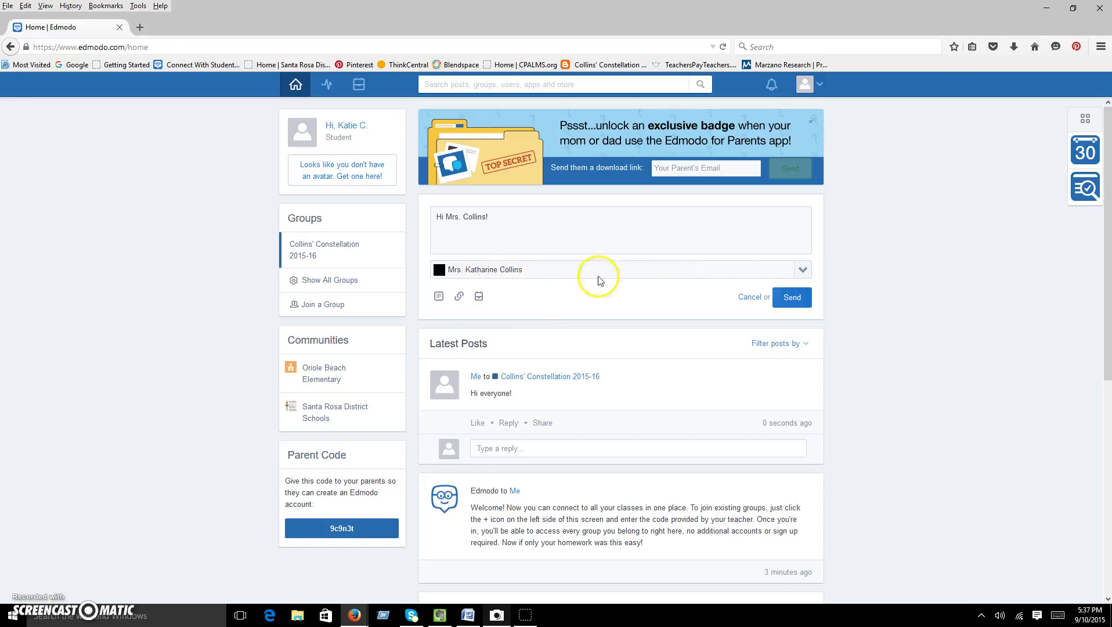
pyautogui.click(800, 302)
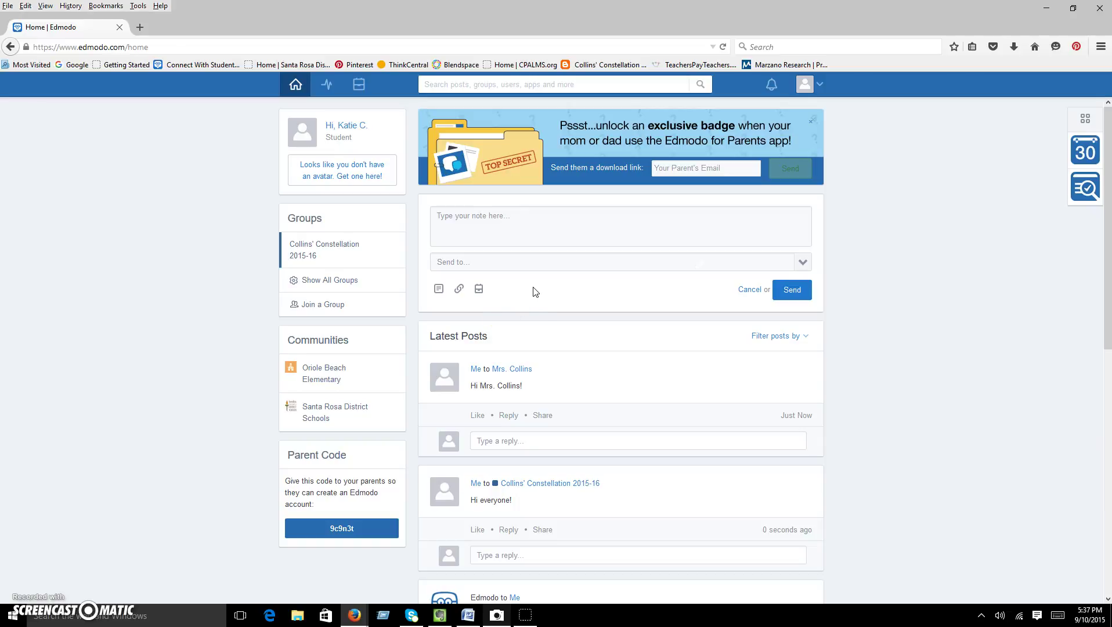
# Draft 'Here's my writing!' for Collins' Constellation 2015-16 and bring up the File Upload window.
pyautogui.click(452, 213)
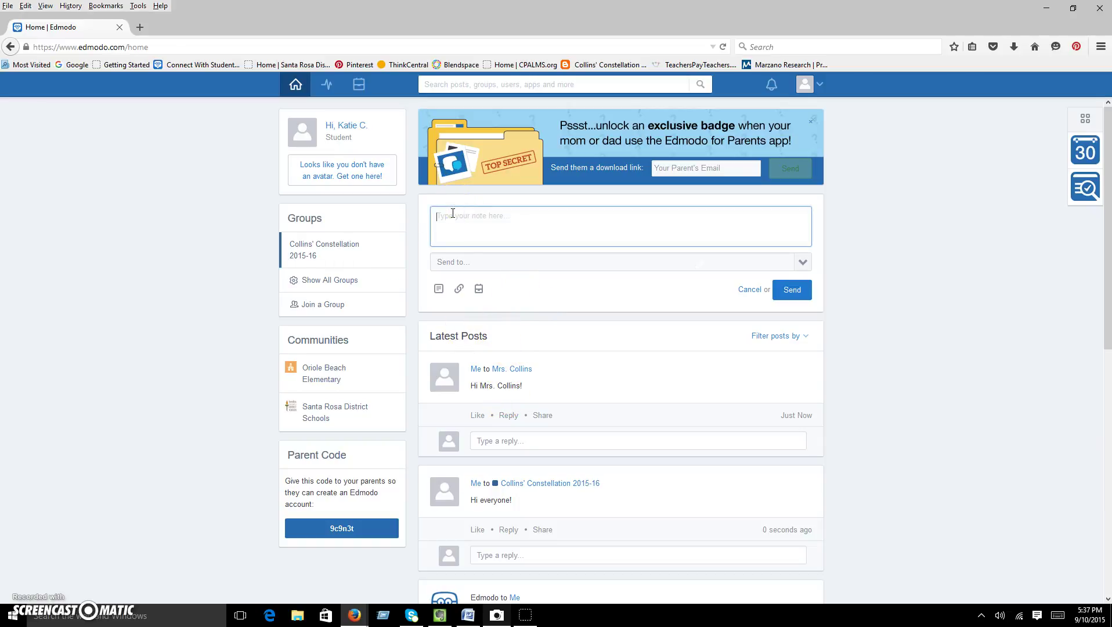
pyautogui.write("Here's my writing!")
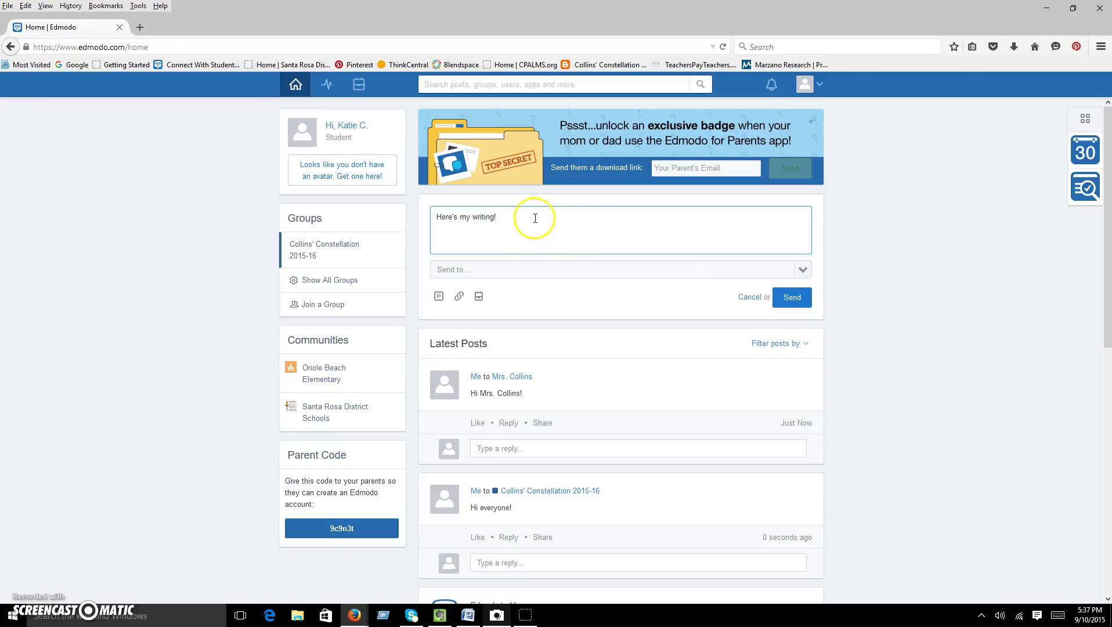
pyautogui.click(494, 268)
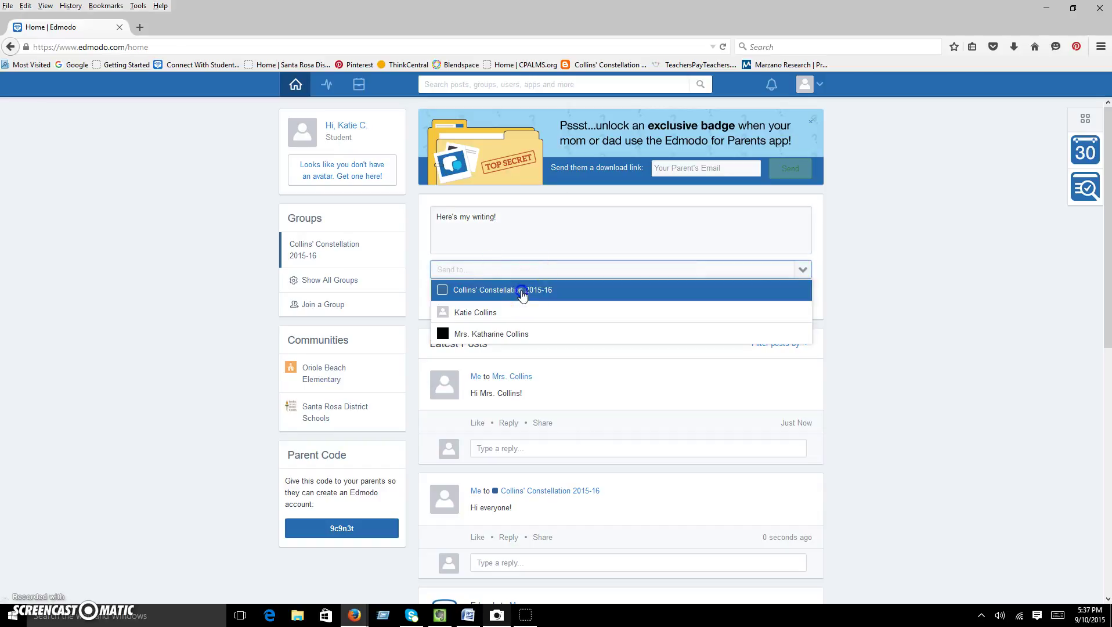
pyautogui.click(521, 288)
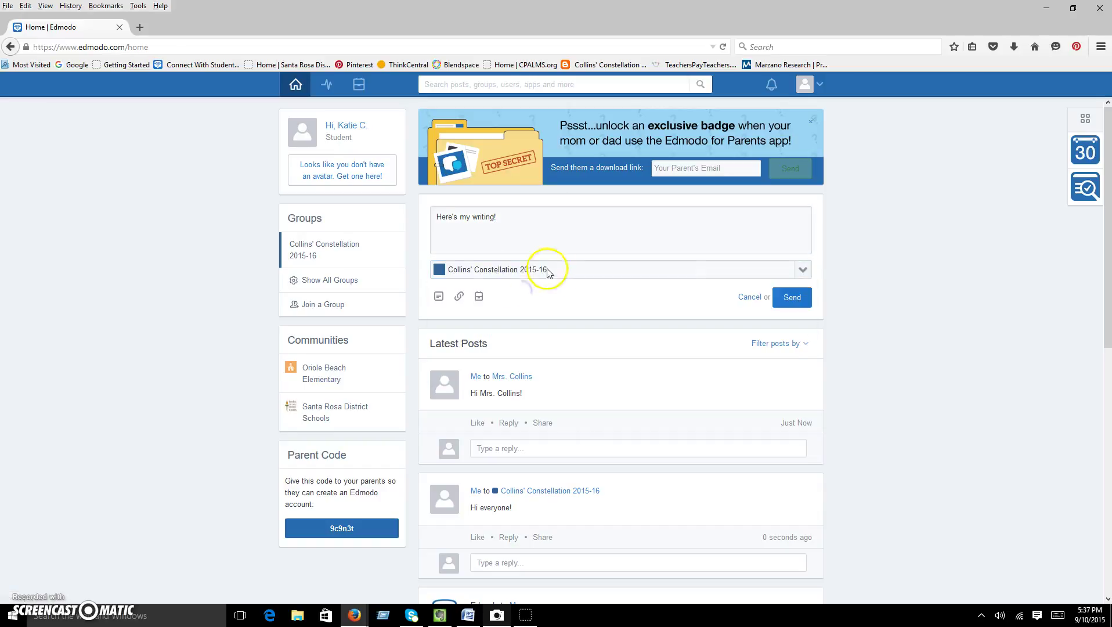
pyautogui.click(441, 306)
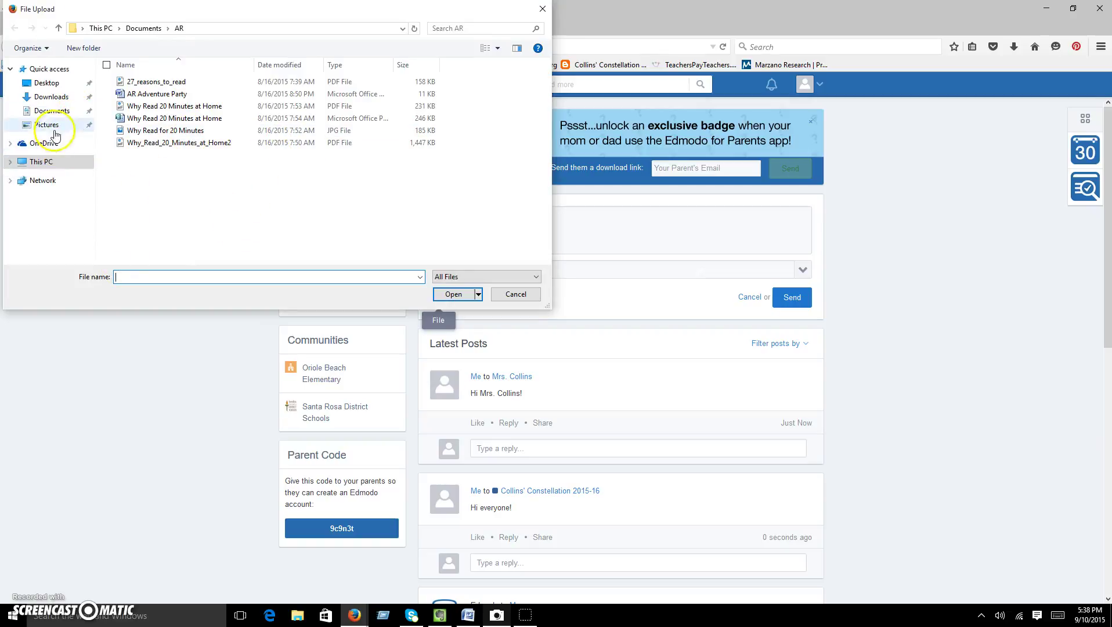
# Attach MONSTER_Folder_Overview1.doc from Documents > Daily Take Home Folders to the note.
pyautogui.click(56, 111)
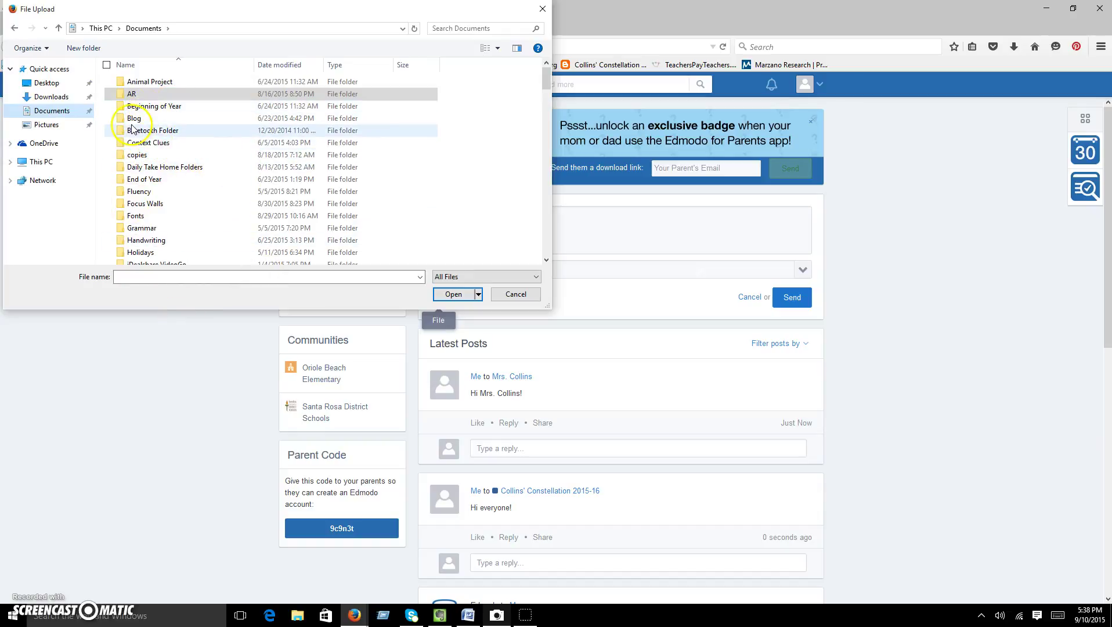
pyautogui.doubleClick(168, 167)
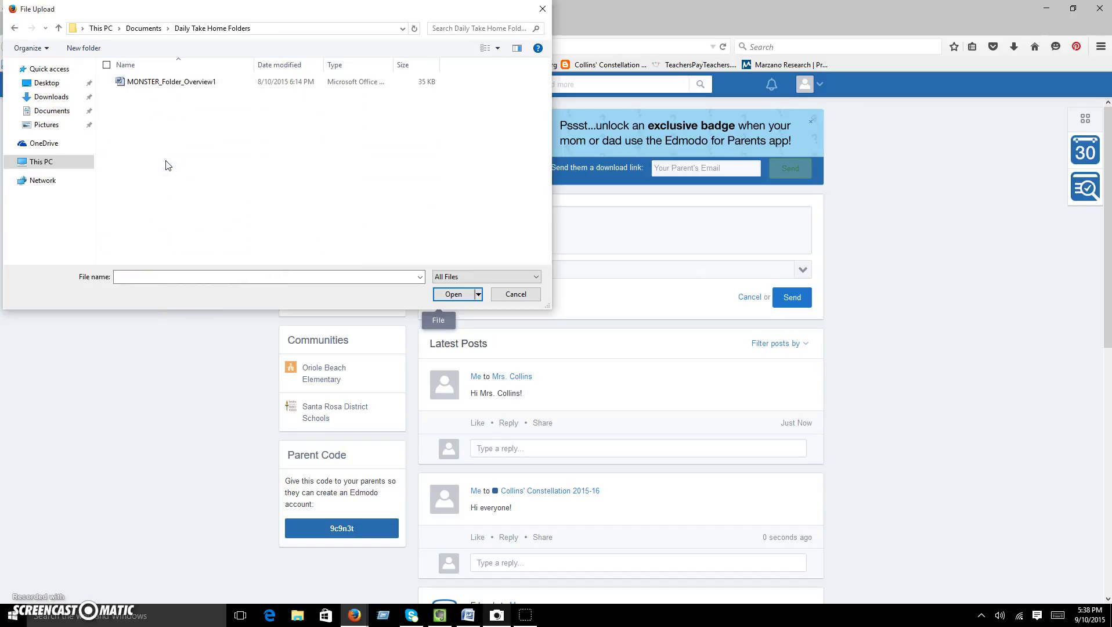
pyautogui.click(154, 83)
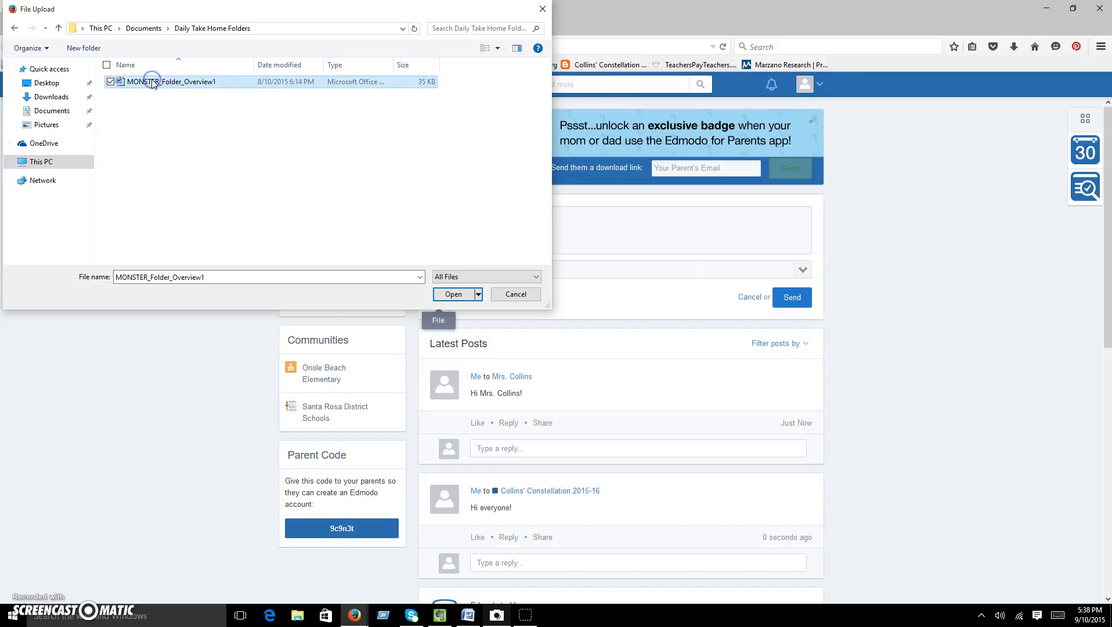
pyautogui.click(454, 294)
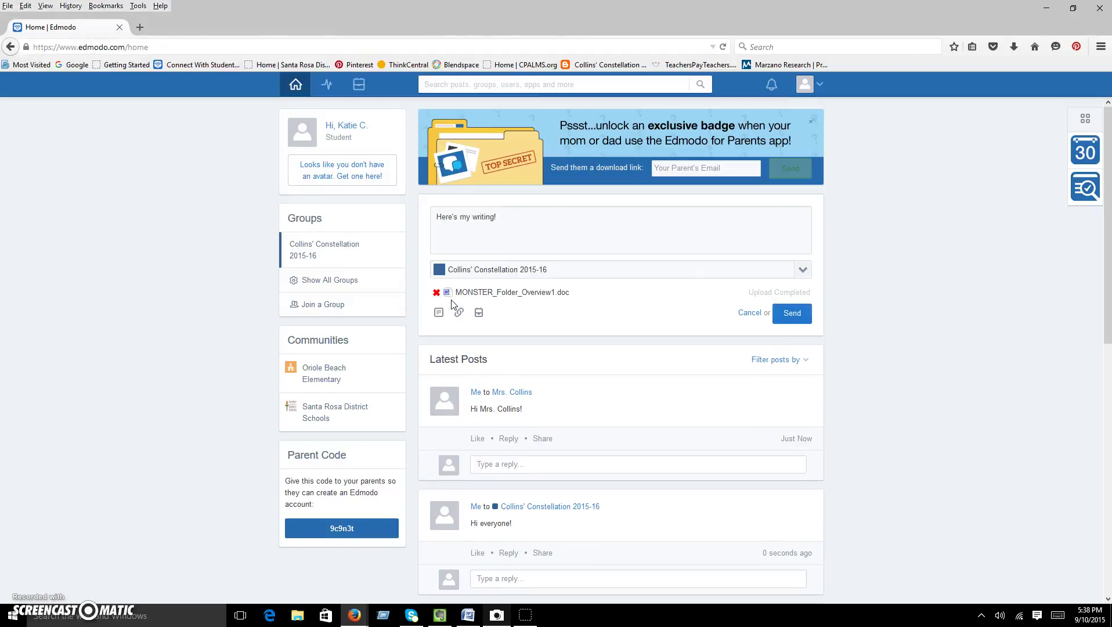
# Preview the Link and Backpack attachment dialogs, closing both without adding anything.
pyautogui.moveTo(449, 312); pyautogui.dragTo(452, 285)
pyautogui.click(460, 314)
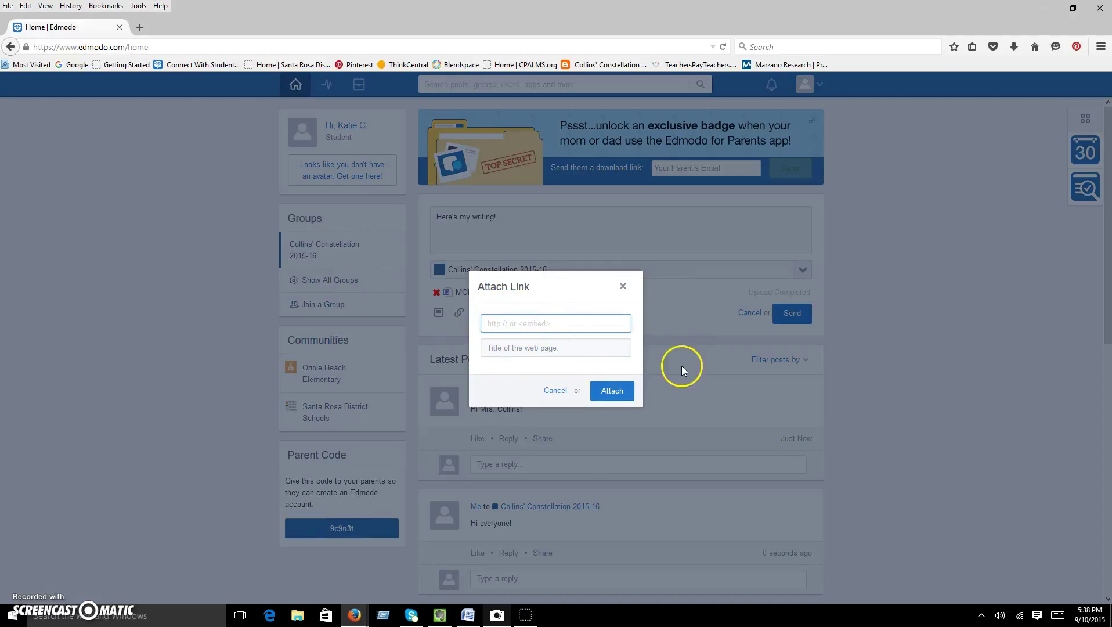
pyautogui.click(623, 286)
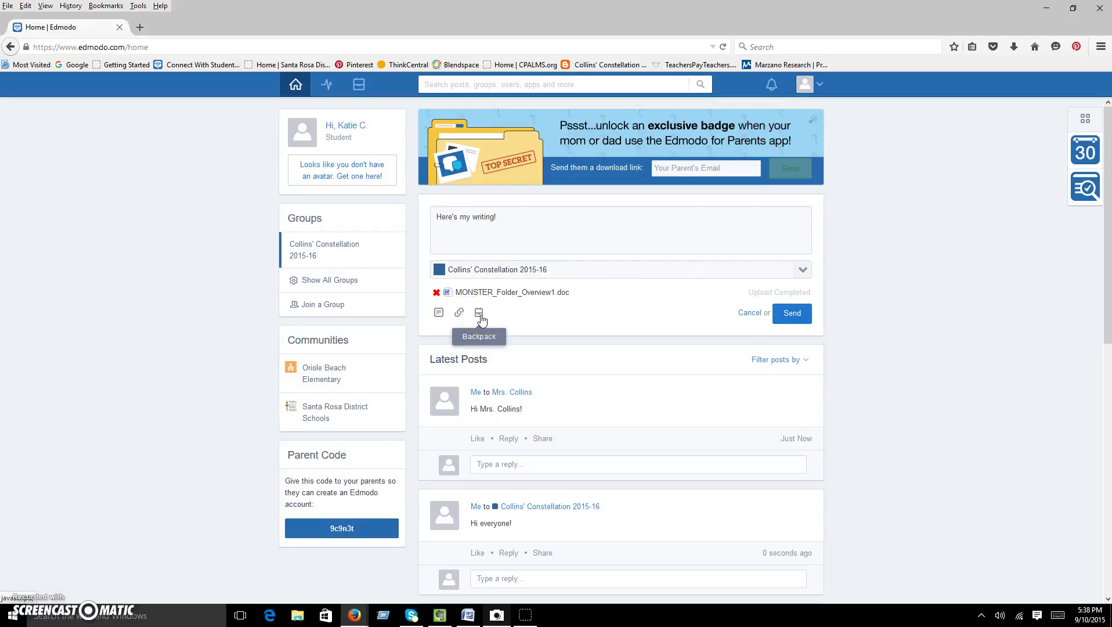
pyautogui.click(480, 315)
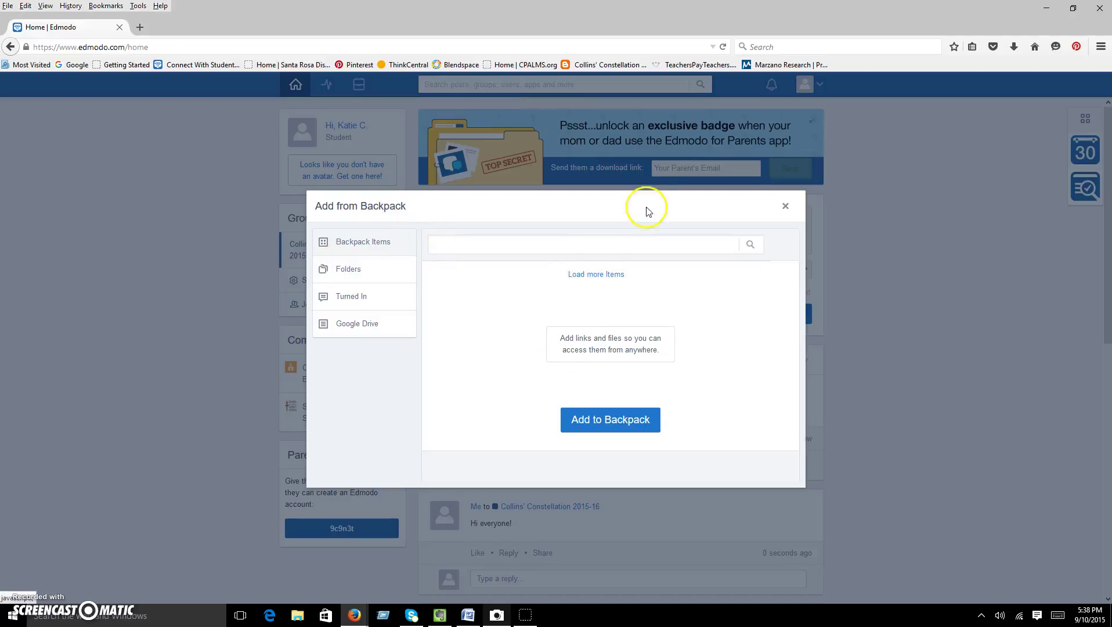
pyautogui.click(785, 206)
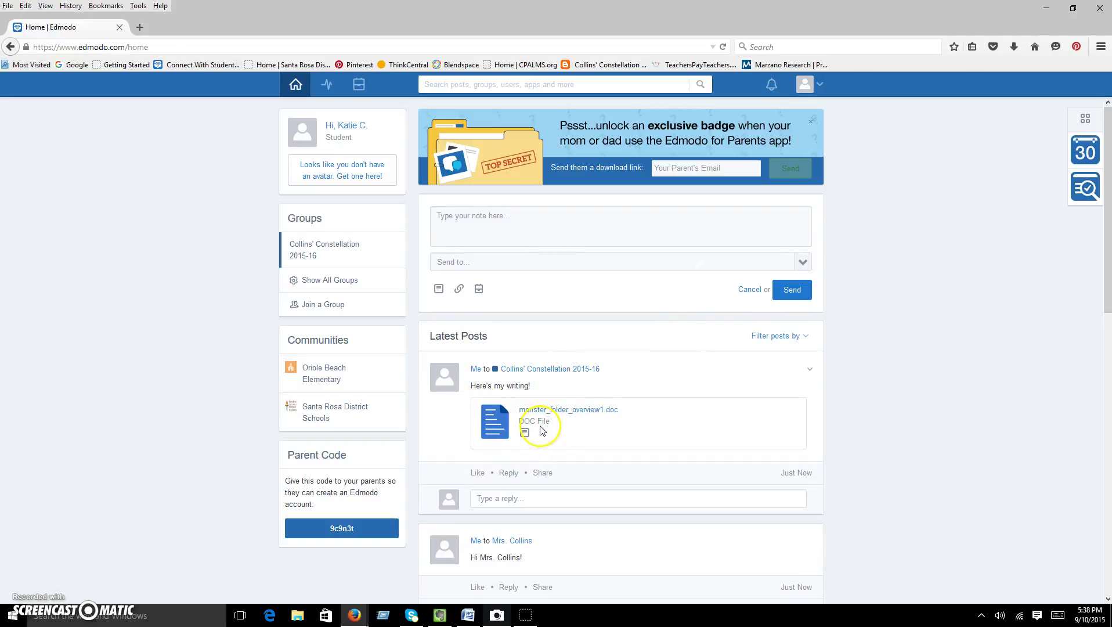
# Look over the post's Share options without sharing, then open Collins' Constellation 2015-16.
pyautogui.click(486, 503)
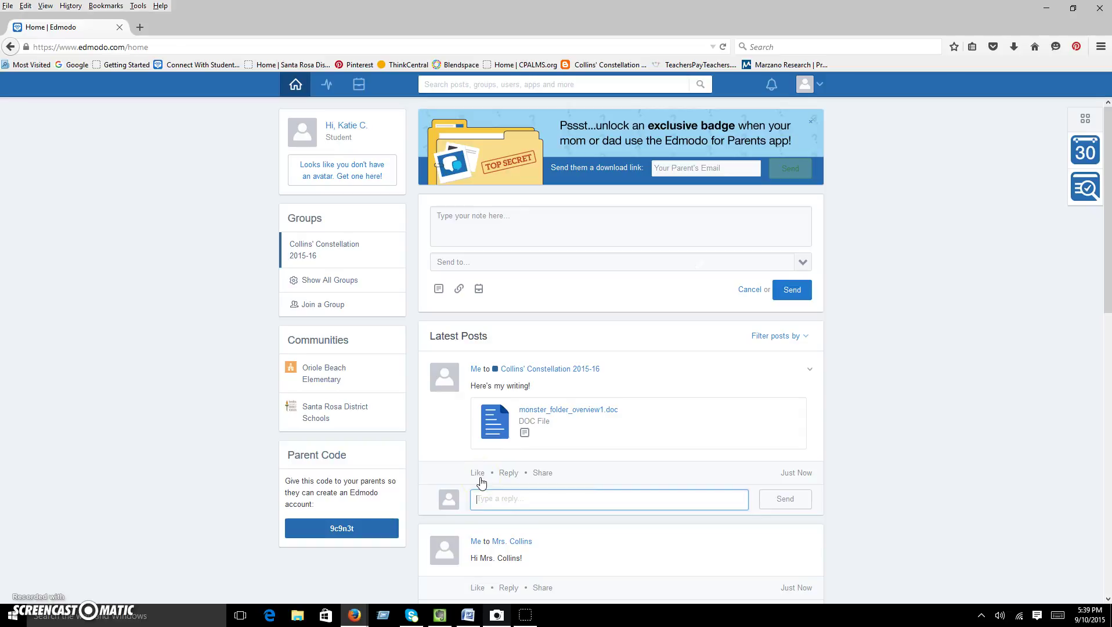
pyautogui.click(543, 472)
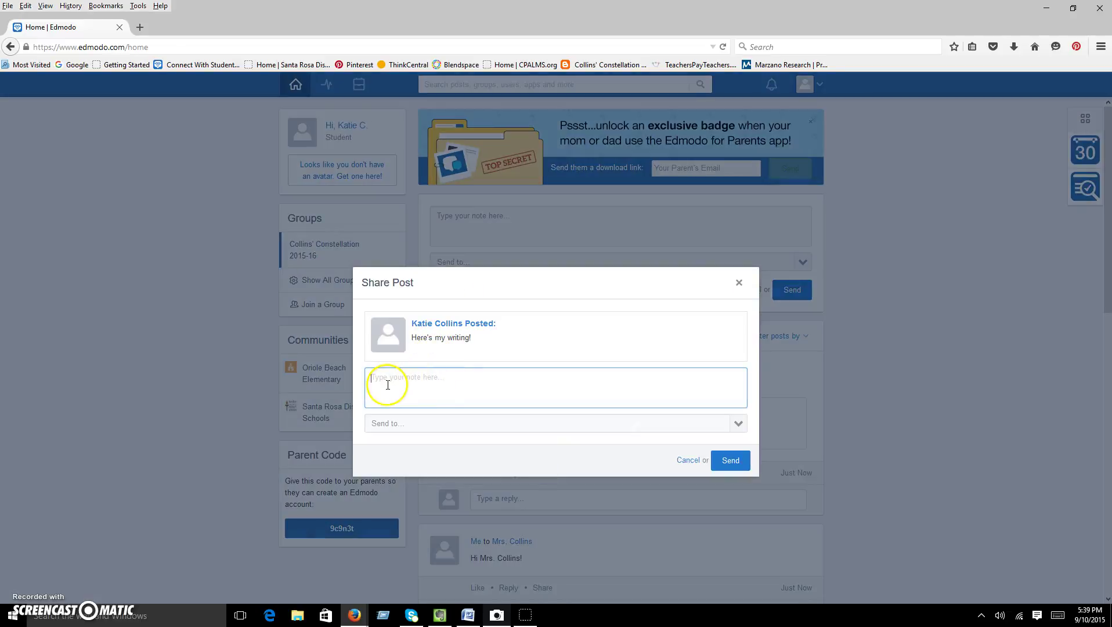
pyautogui.click(739, 424)
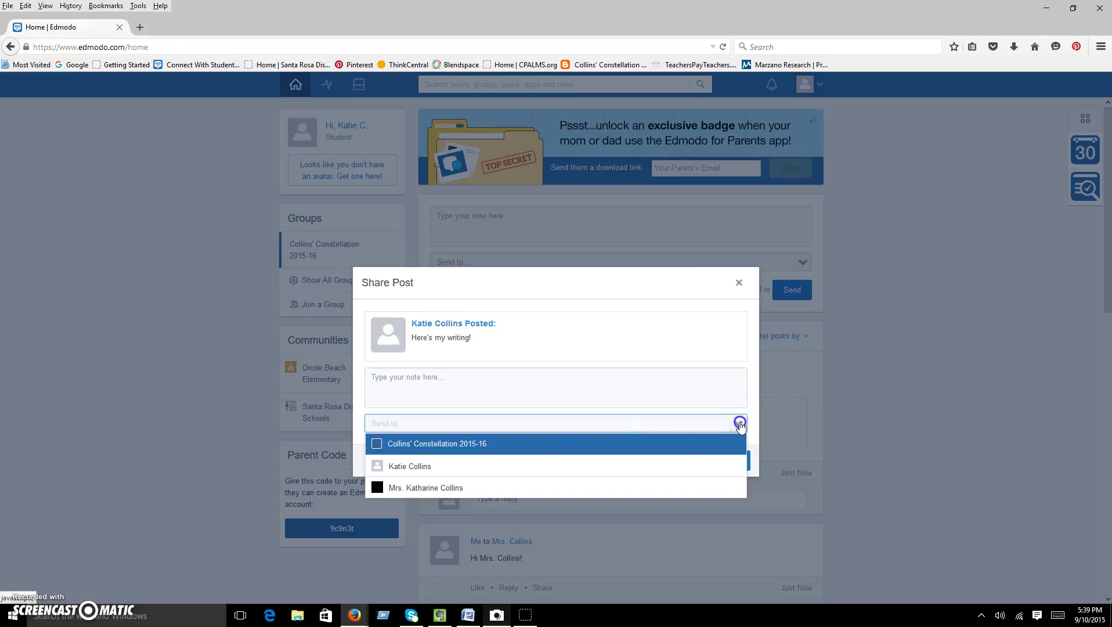
pyautogui.click(738, 282)
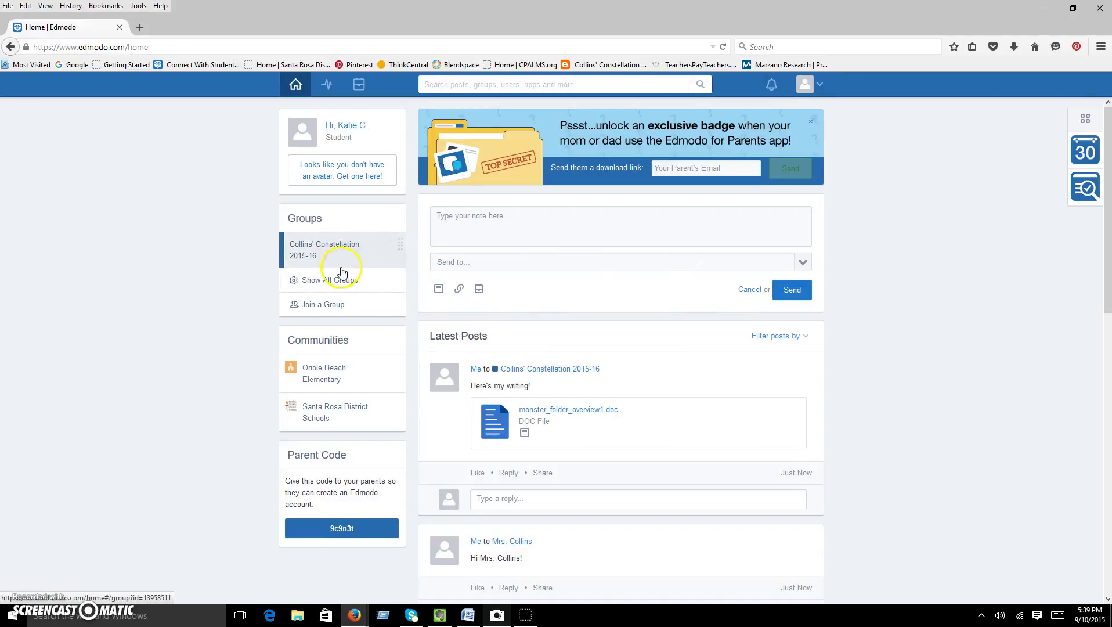
pyautogui.click(323, 254)
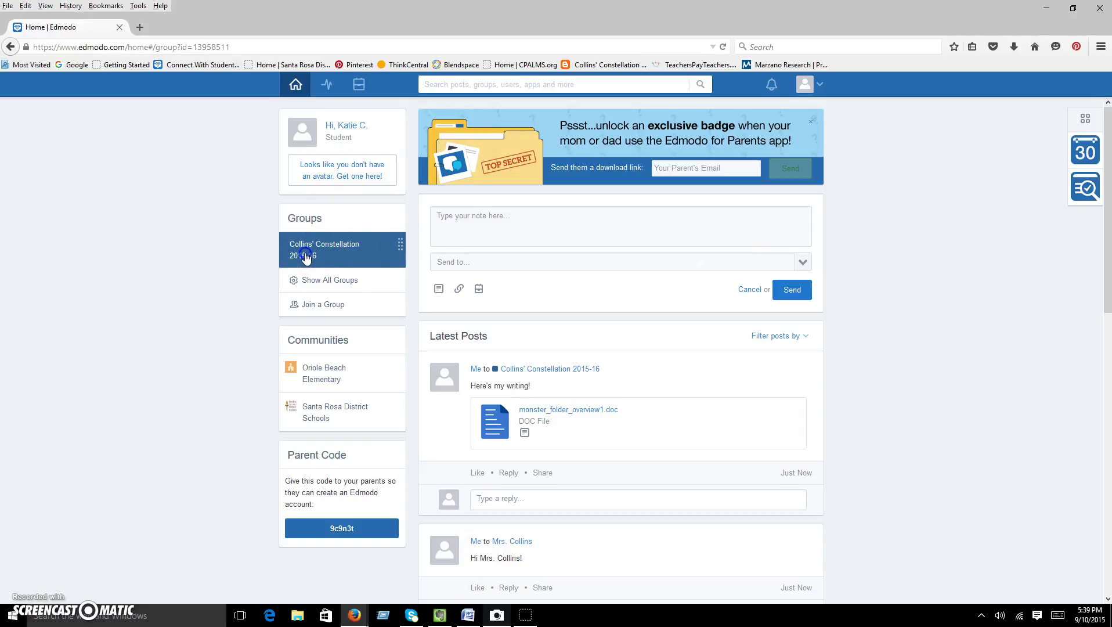
# Dismiss the parent-app banner and reopen the Collins' Constellation 2015-16 group page from Home.
pyautogui.click(747, 128)
pyautogui.click(813, 117)
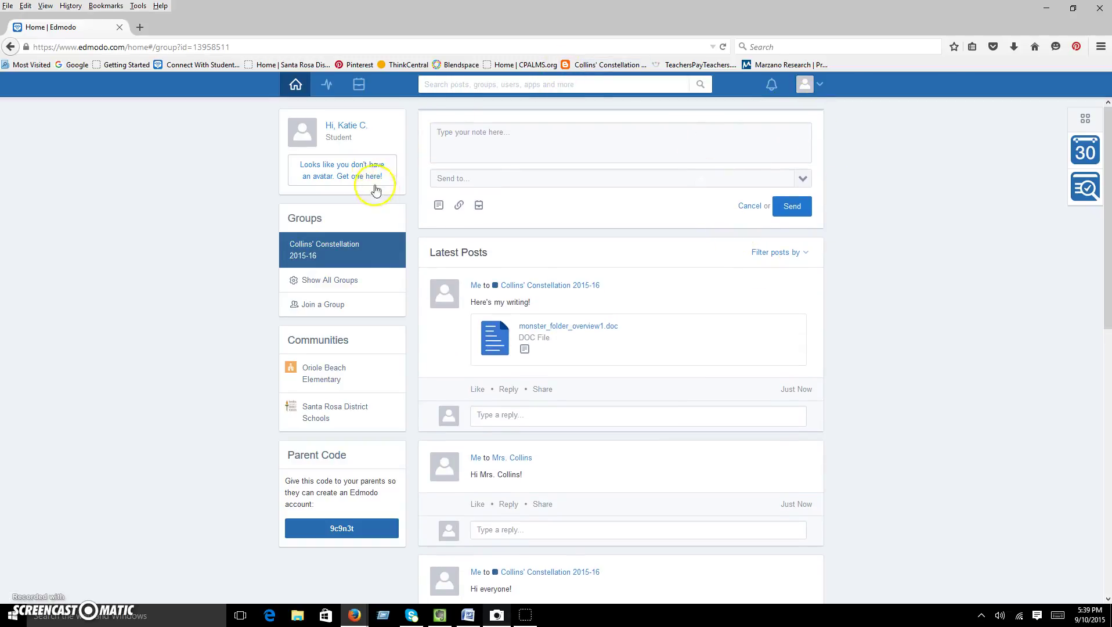
pyautogui.click(296, 85)
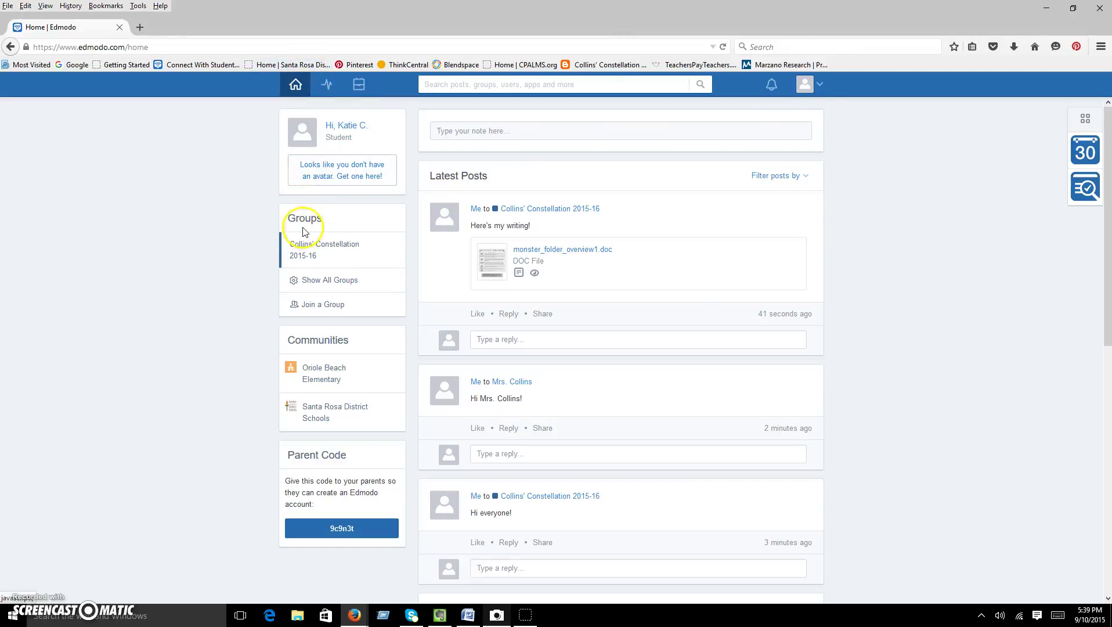
pyautogui.click(306, 252)
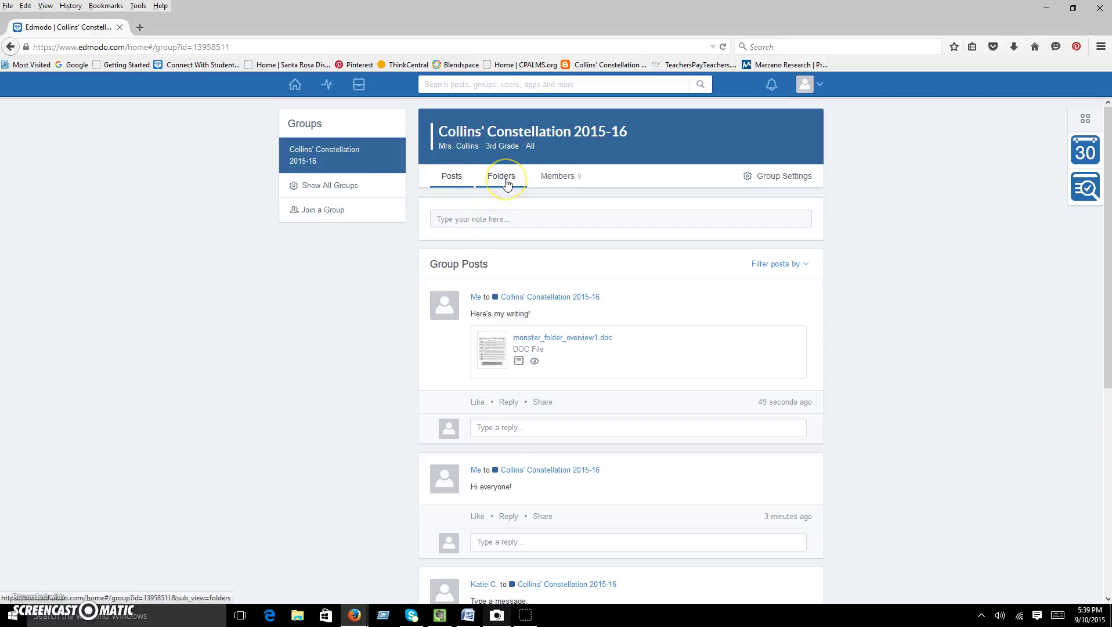
pyautogui.click(558, 177)
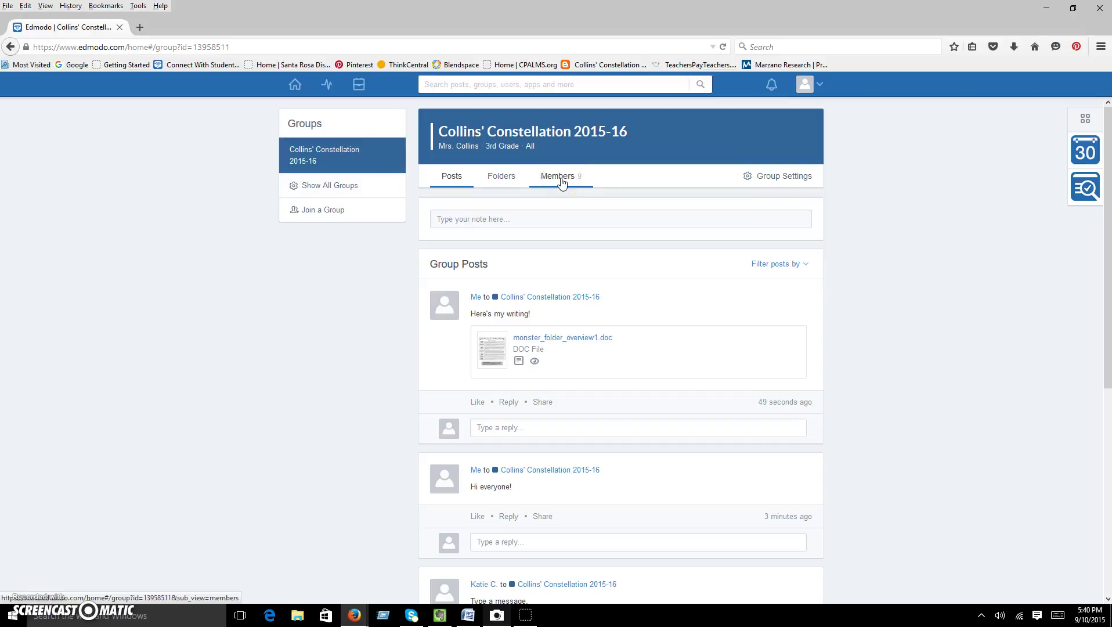
pyautogui.click(503, 176)
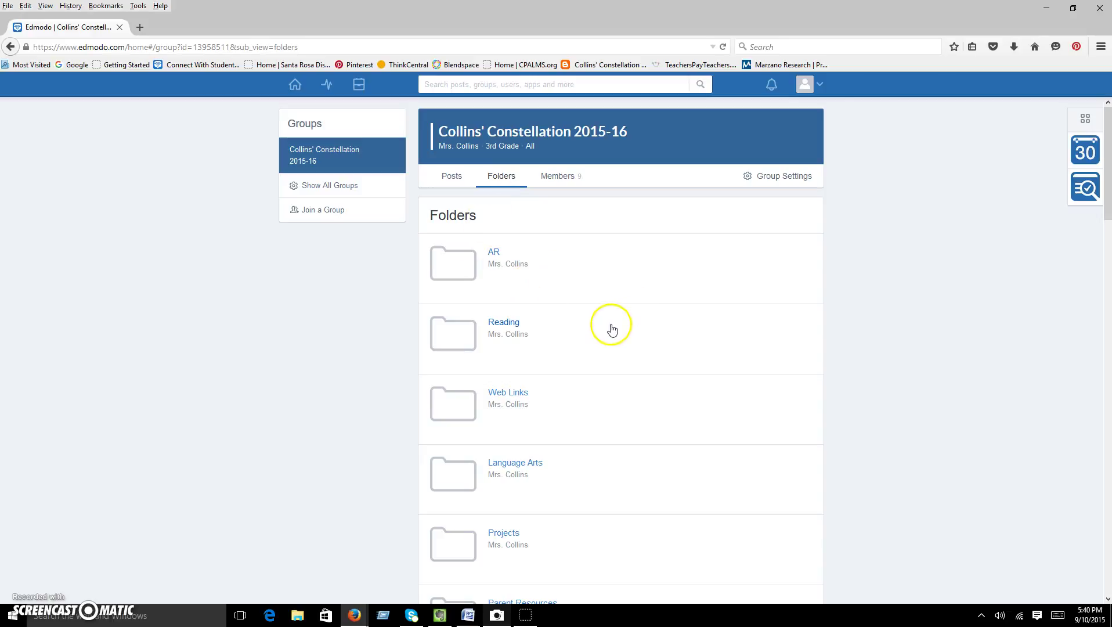
pyautogui.scroll(-1, 610, 331)
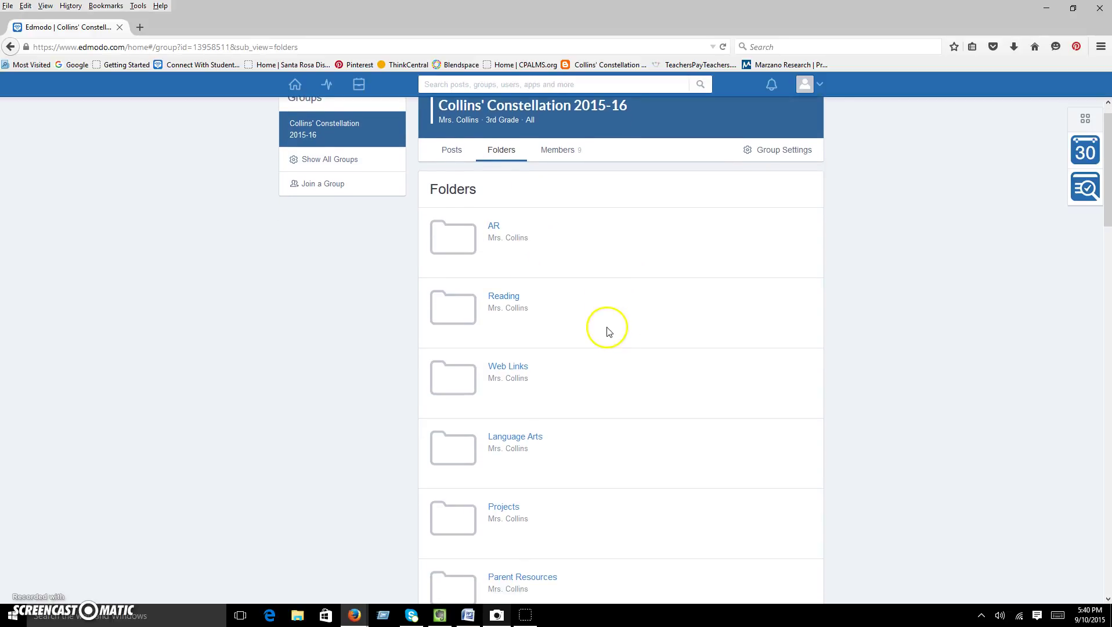
pyautogui.scroll(-5, 609, 331)
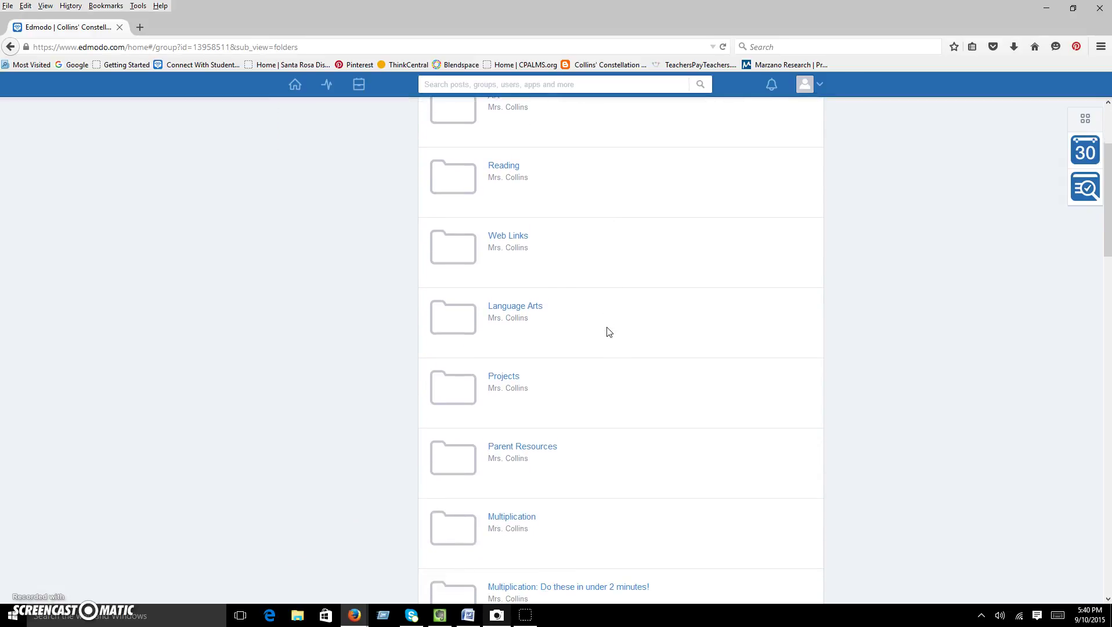
pyautogui.scroll(-9, 605, 331)
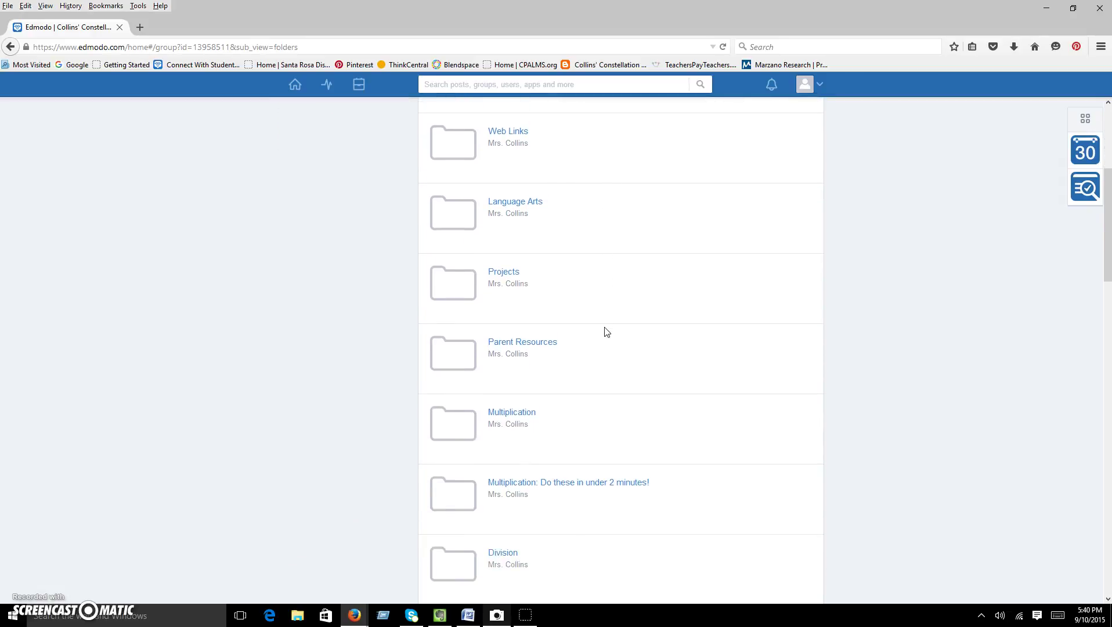
pyautogui.scroll(-5, 606, 331)
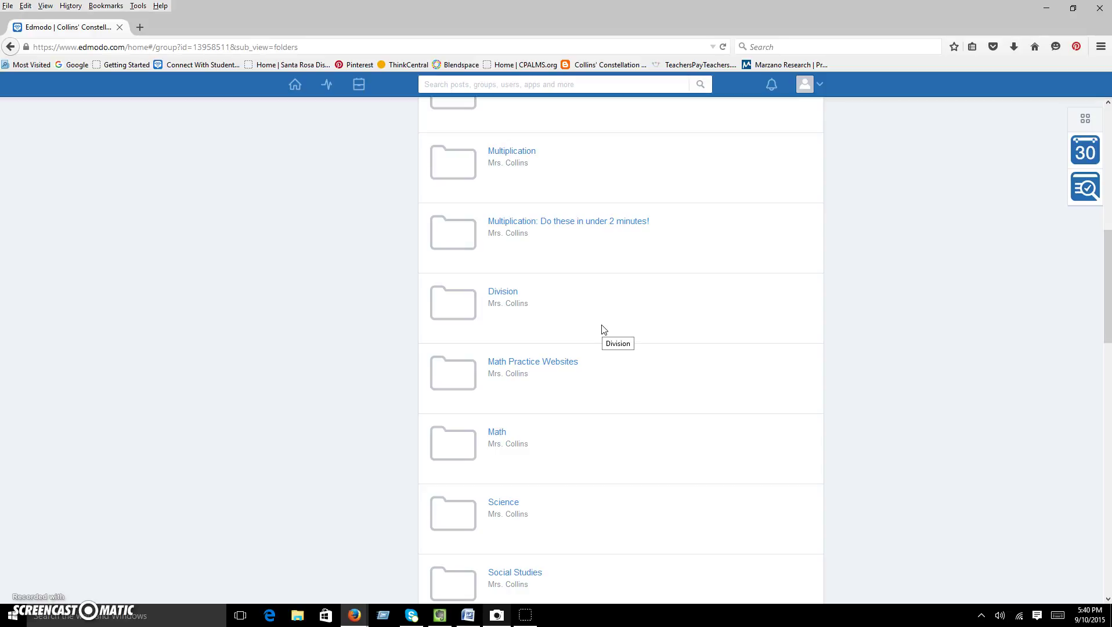
pyautogui.scroll(-5, 603, 329)
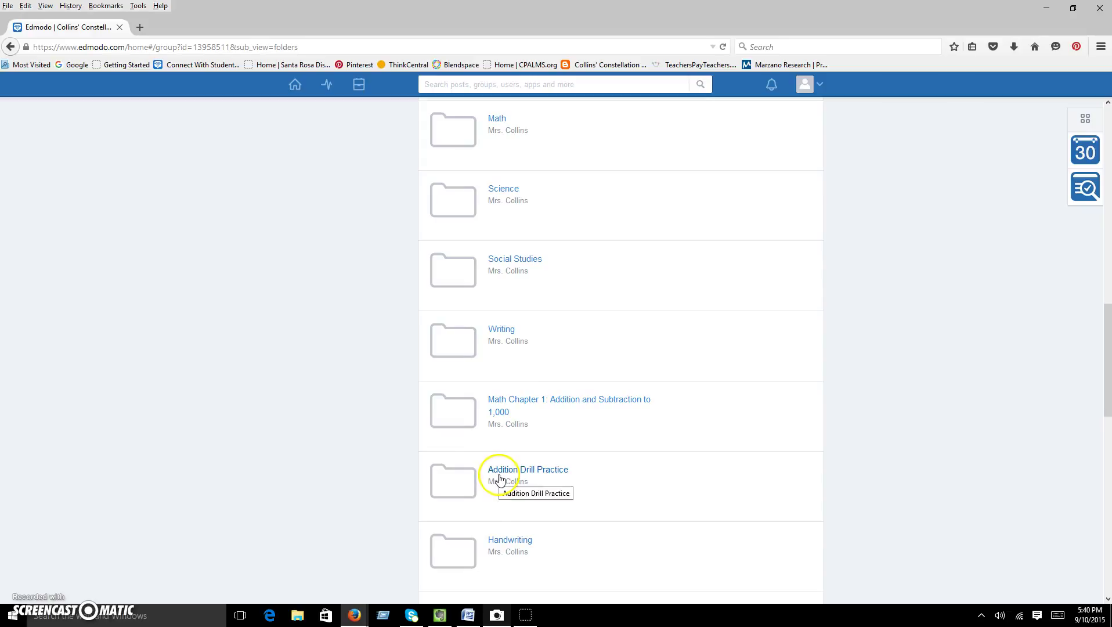
pyautogui.scroll(-3, 575, 483)
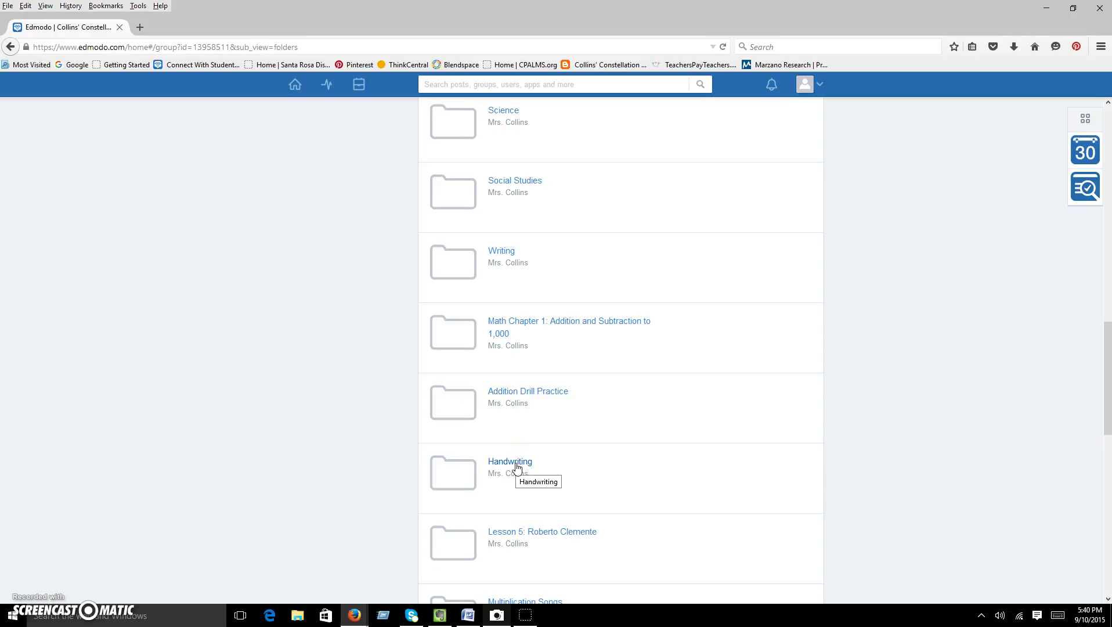
pyautogui.scroll(-5, 517, 466)
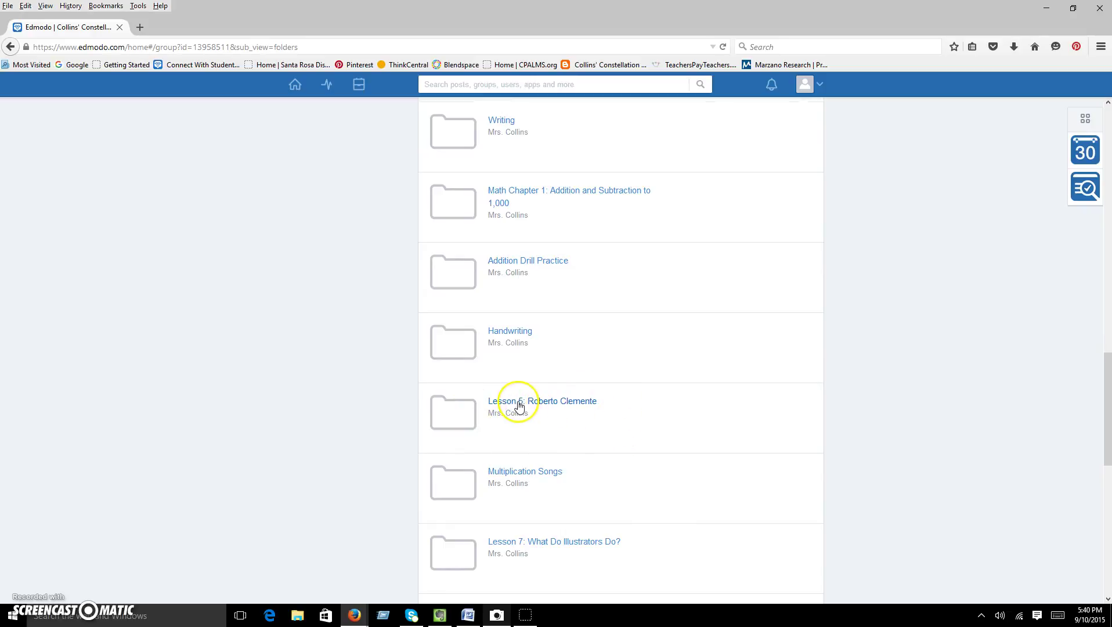
pyautogui.click(561, 404)
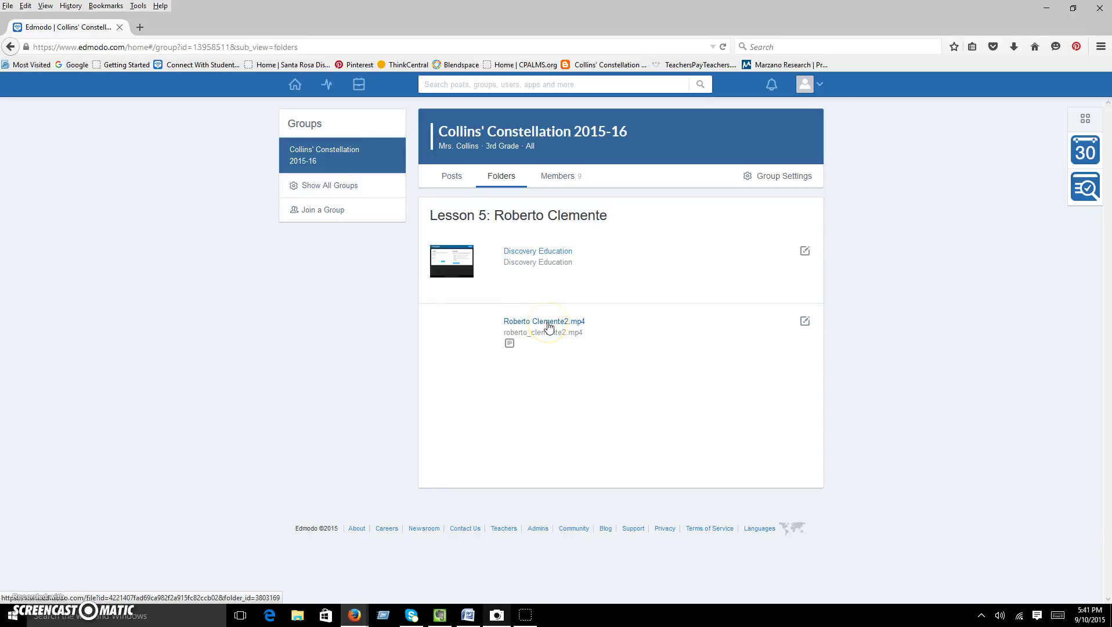
pyautogui.click(503, 178)
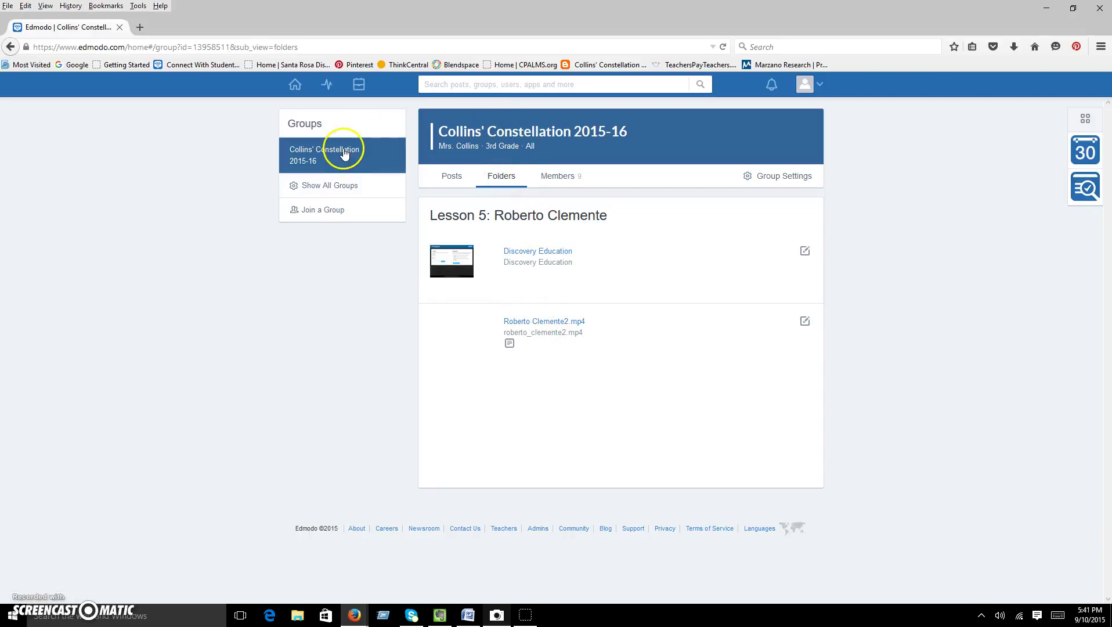
pyautogui.click(341, 153)
pyautogui.click(304, 161)
pyautogui.click(498, 178)
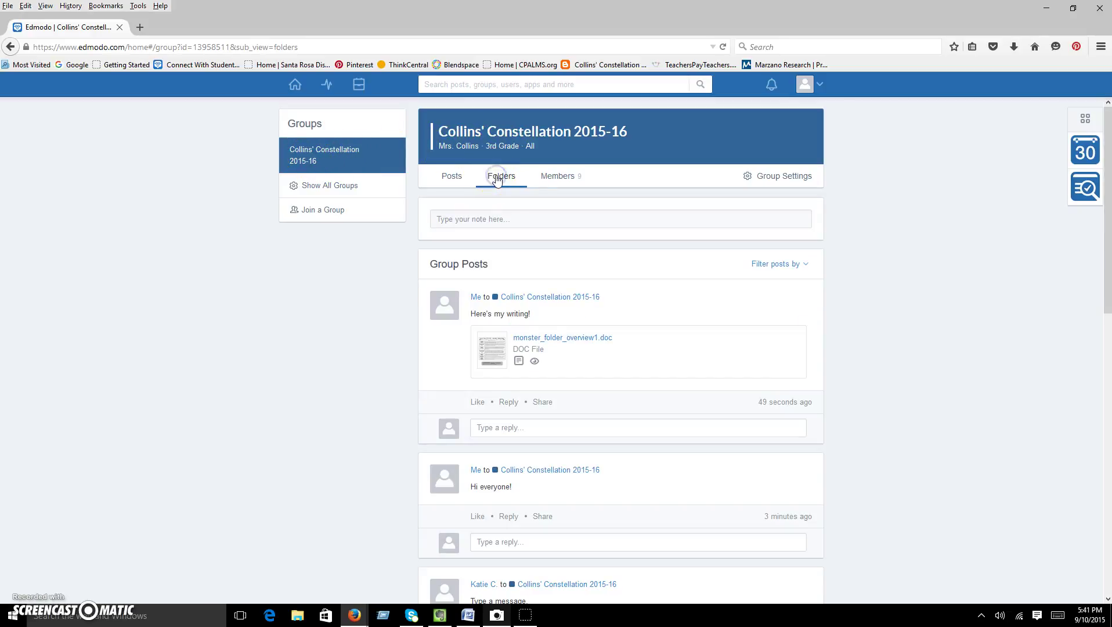
pyautogui.click(501, 178)
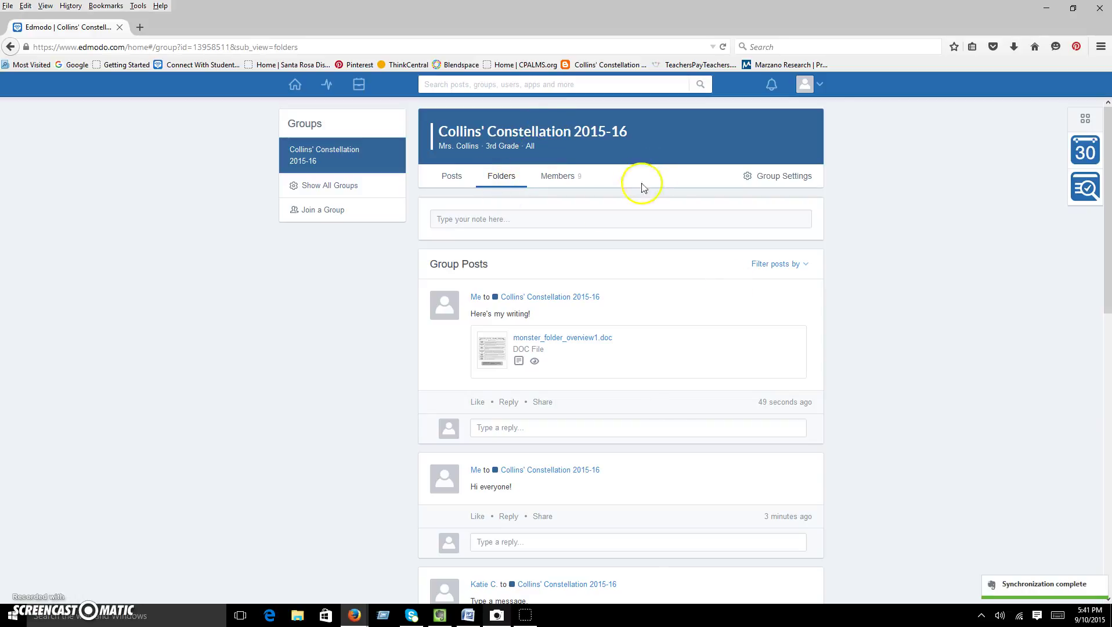
pyautogui.click(452, 176)
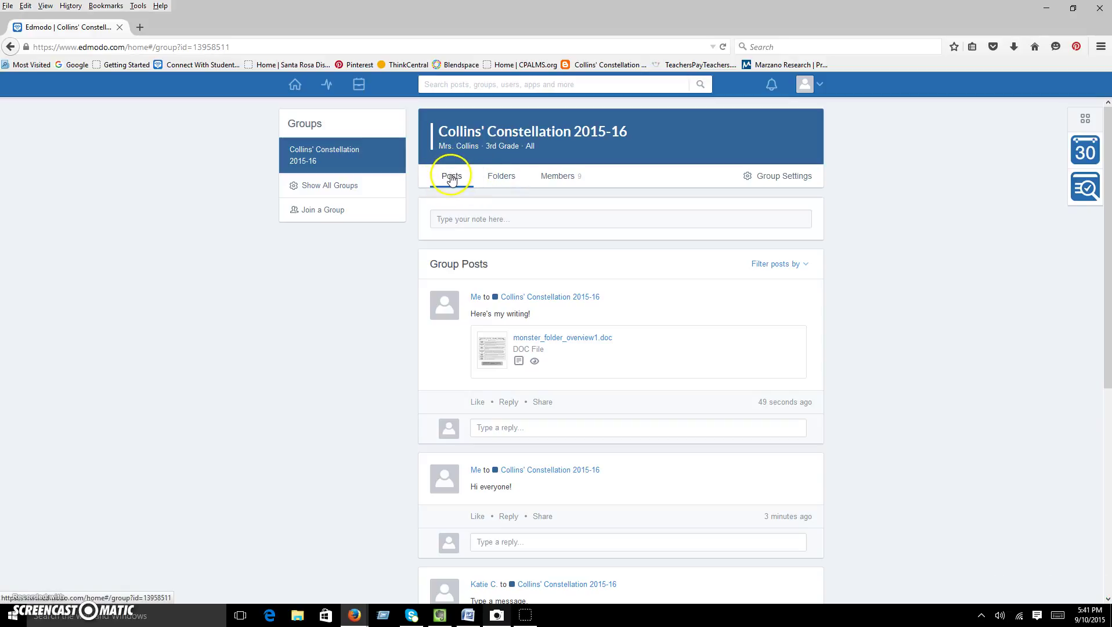
pyautogui.click(504, 177)
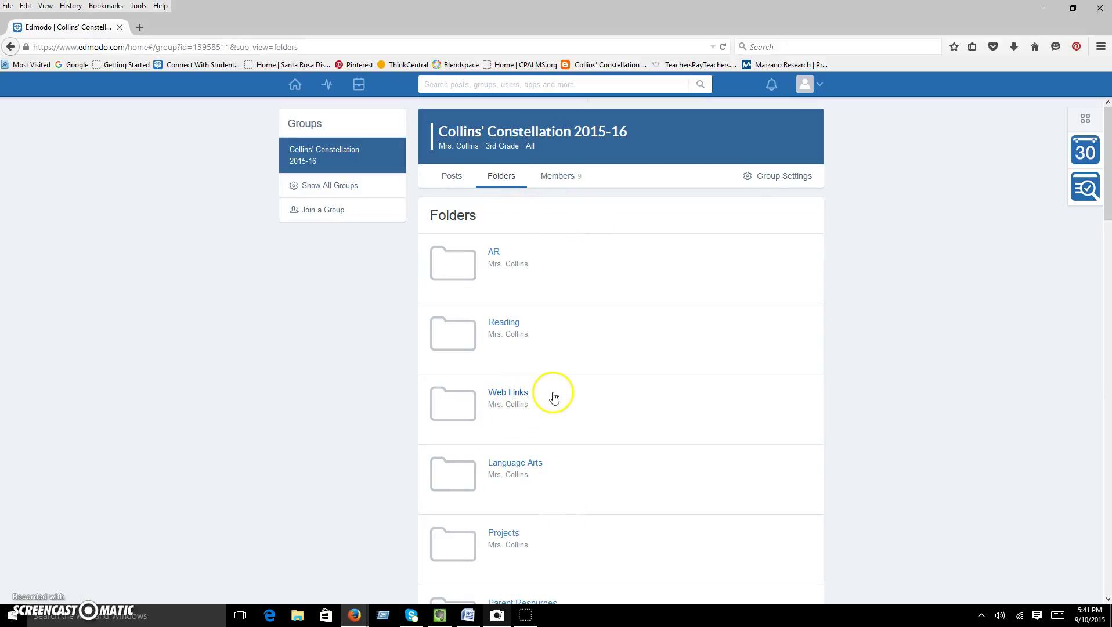
pyautogui.scroll(-1, 554, 397)
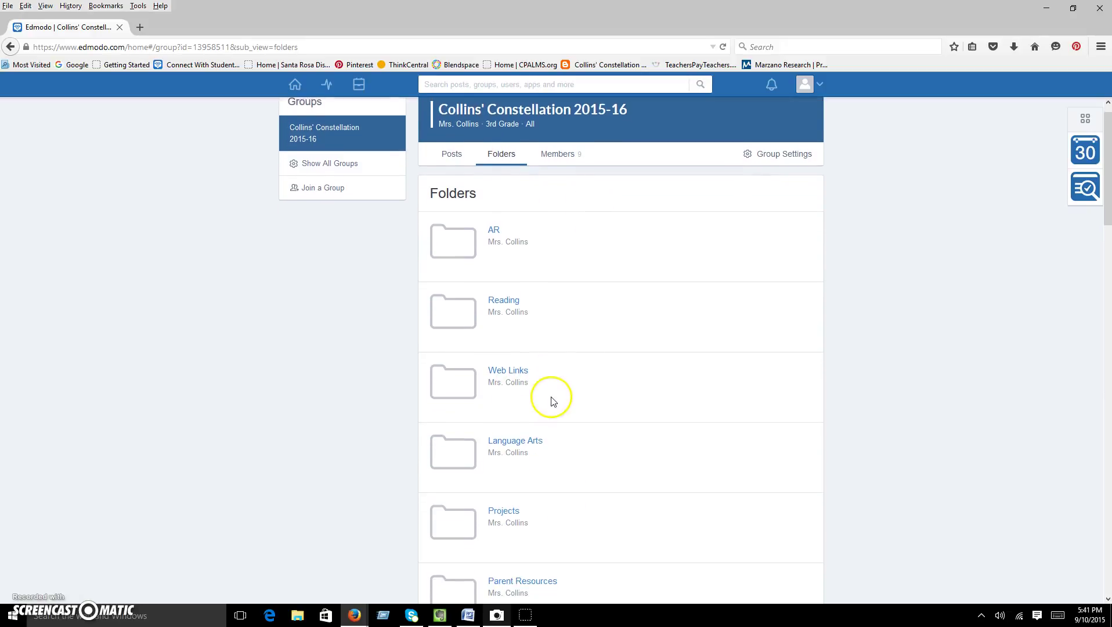
pyautogui.click(515, 372)
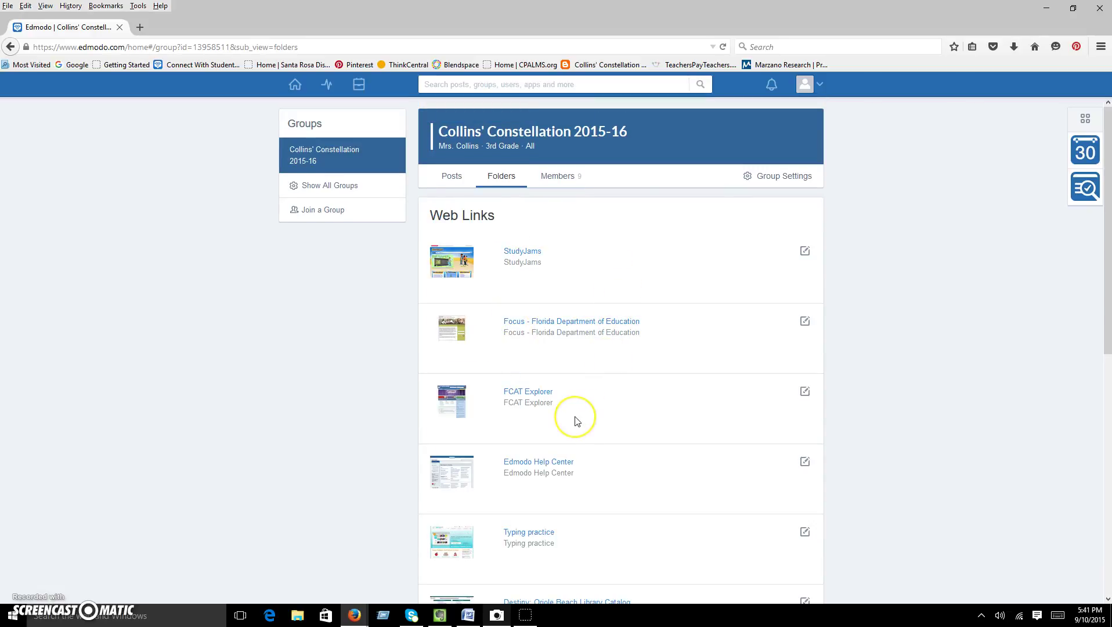
pyautogui.scroll(-2, 575, 421)
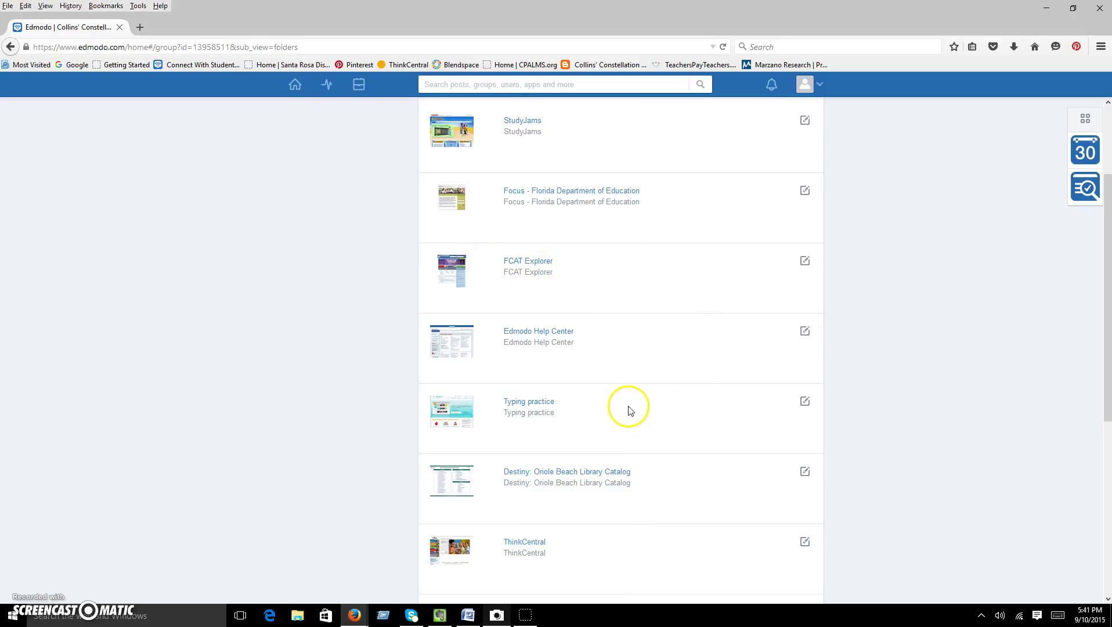
pyautogui.scroll(-1, 627, 412)
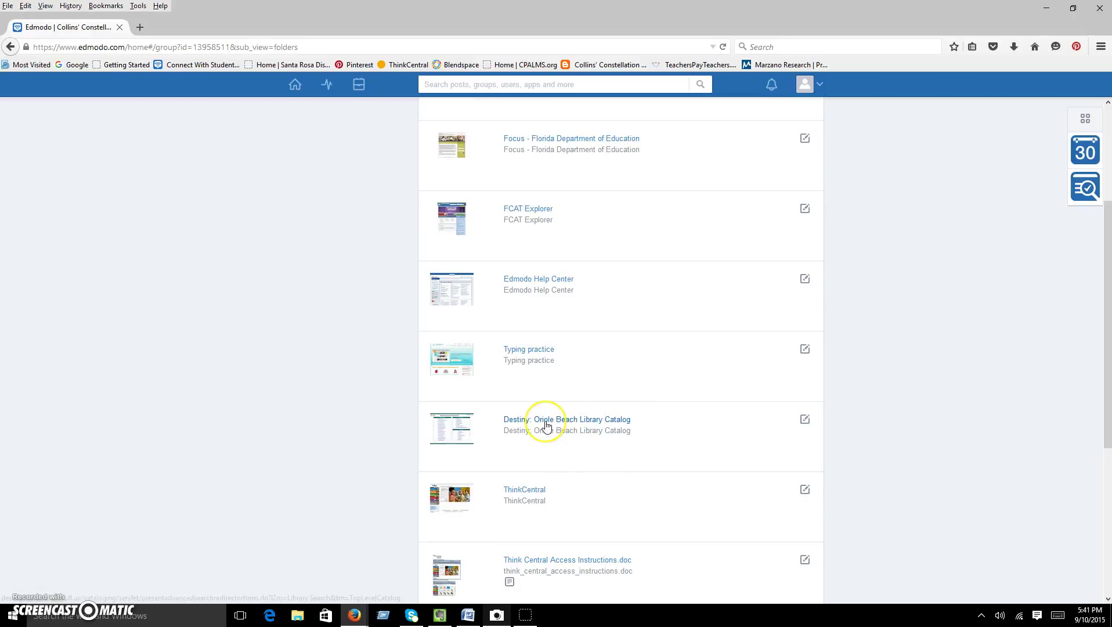
pyautogui.scroll(-2, 545, 426)
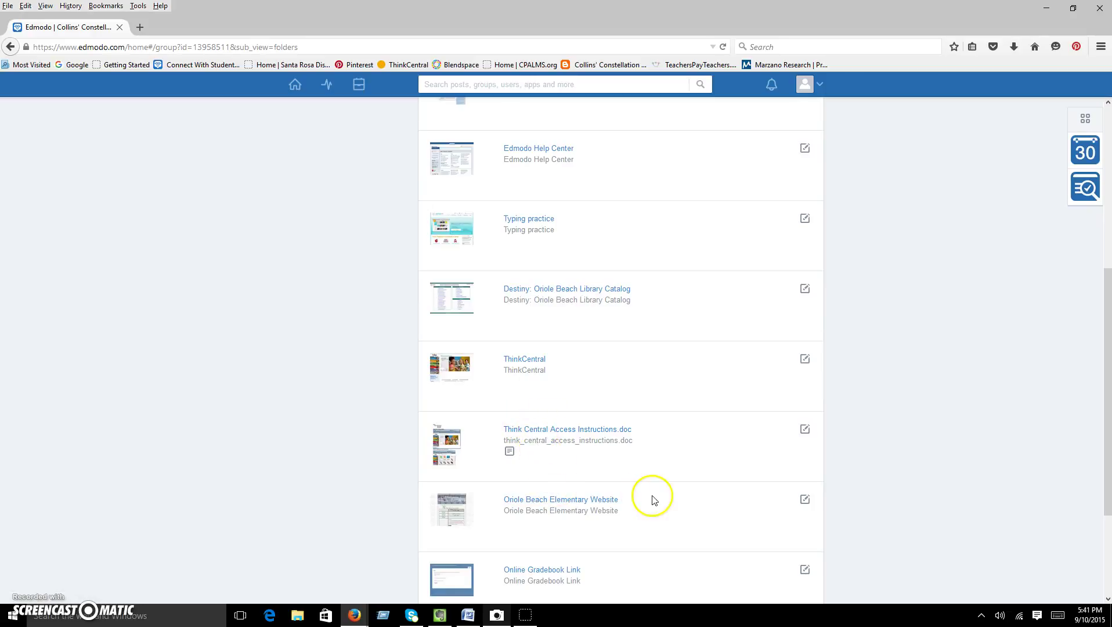
pyautogui.scroll(-3, 650, 501)
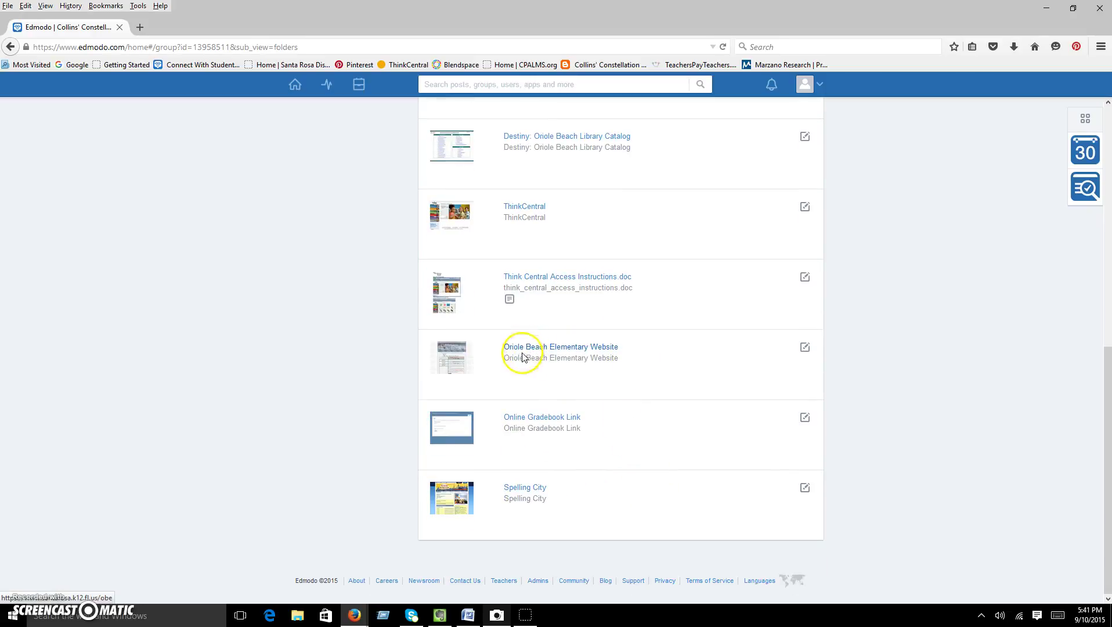
pyautogui.scroll(9, 584, 484)
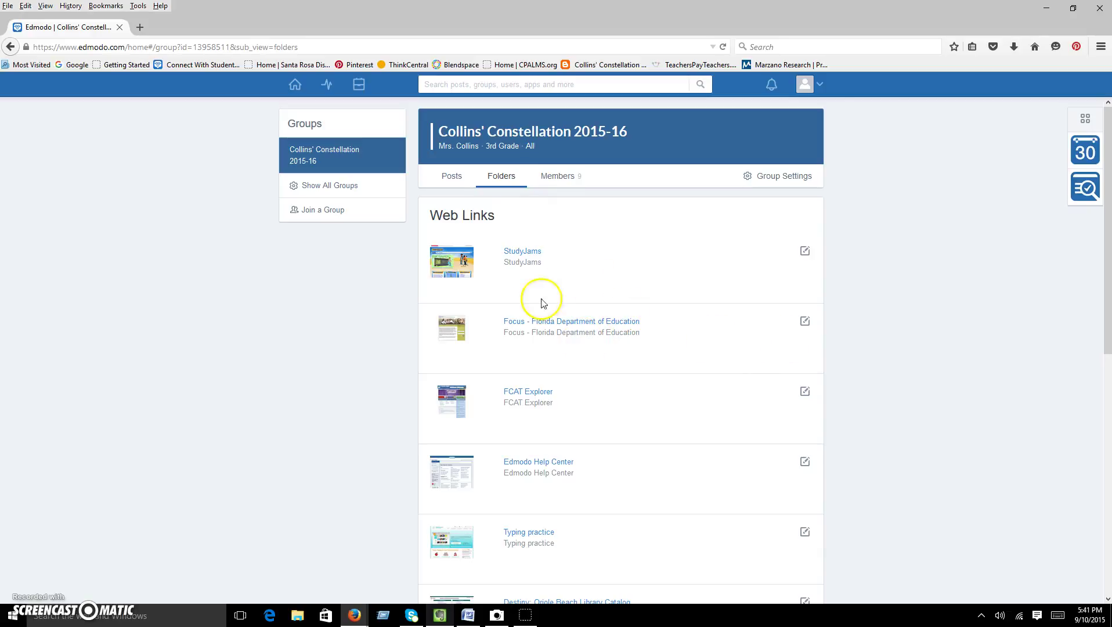
pyautogui.click(452, 176)
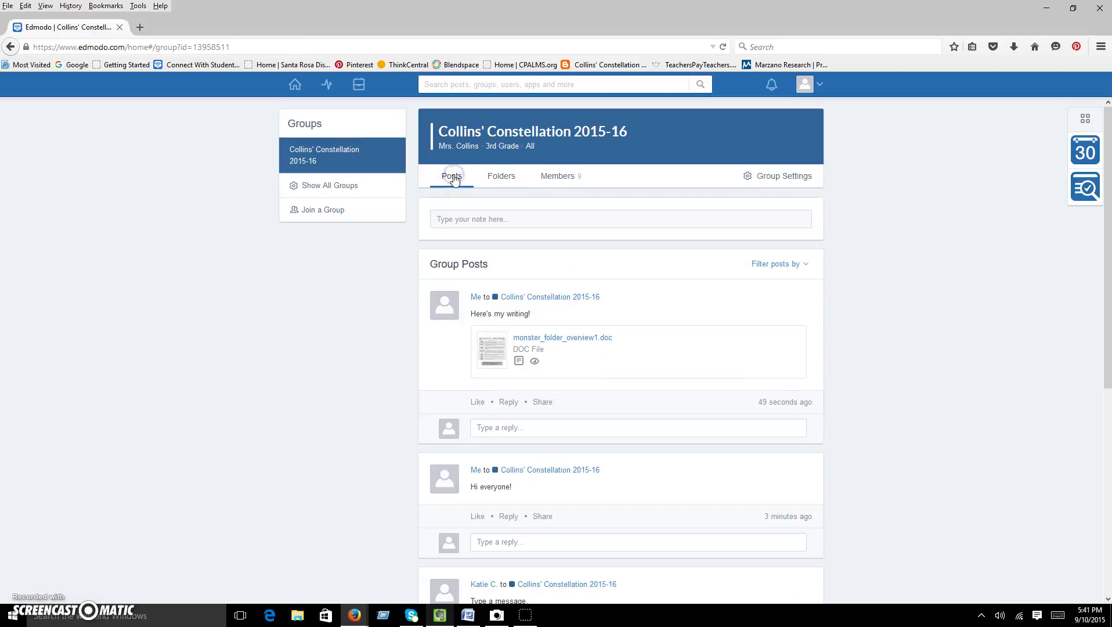
pyautogui.click(511, 177)
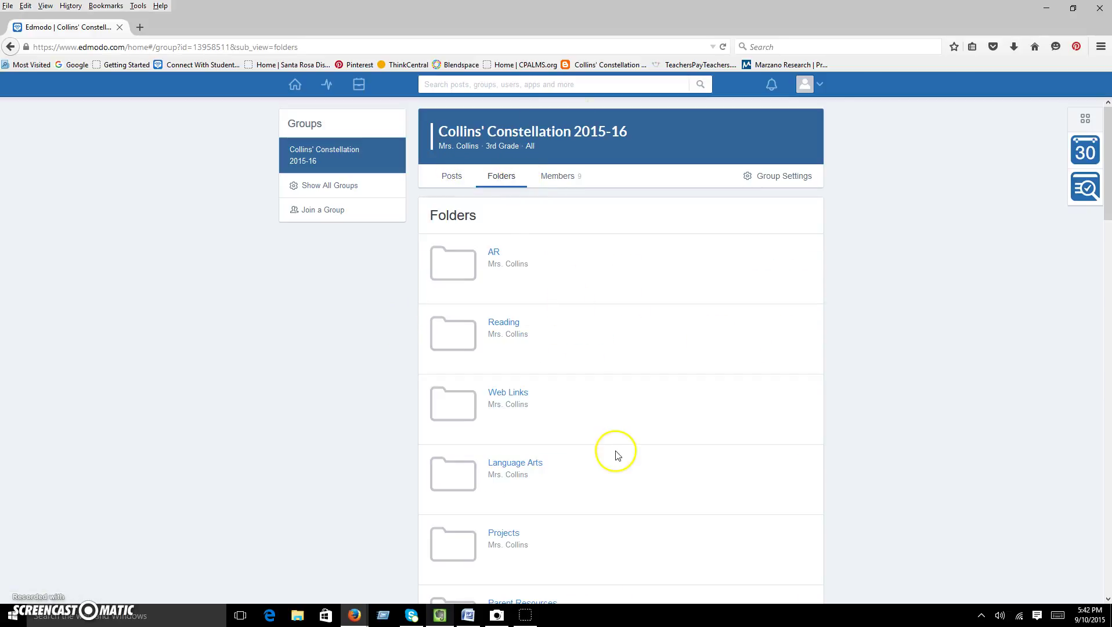
pyautogui.scroll(-2, 609, 479)
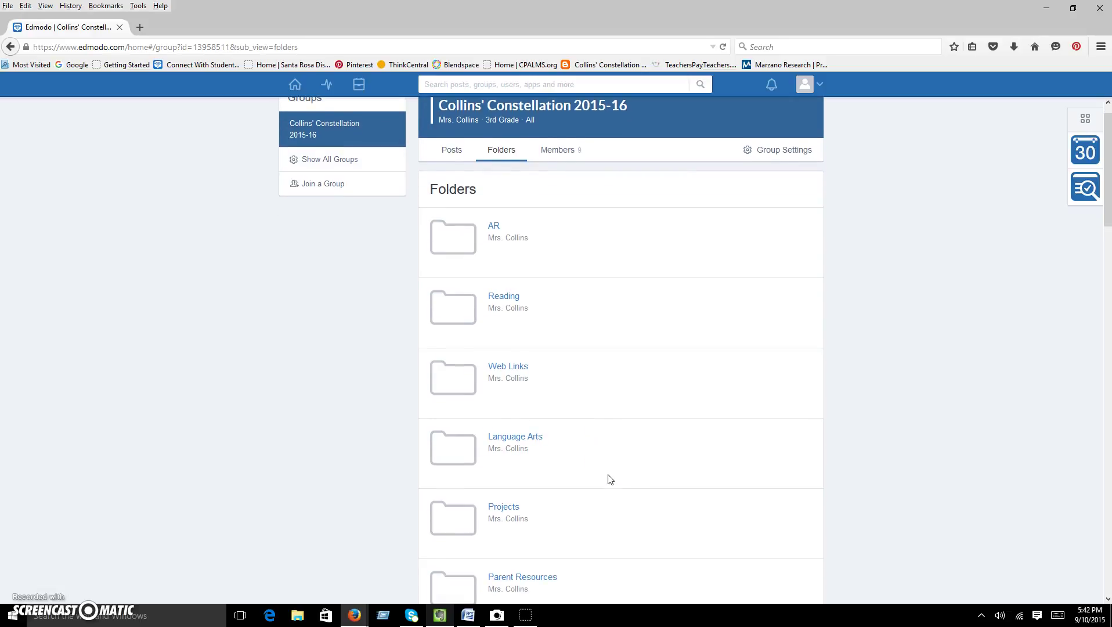
pyautogui.scroll(-3, 610, 479)
pyautogui.scroll(-5, 614, 462)
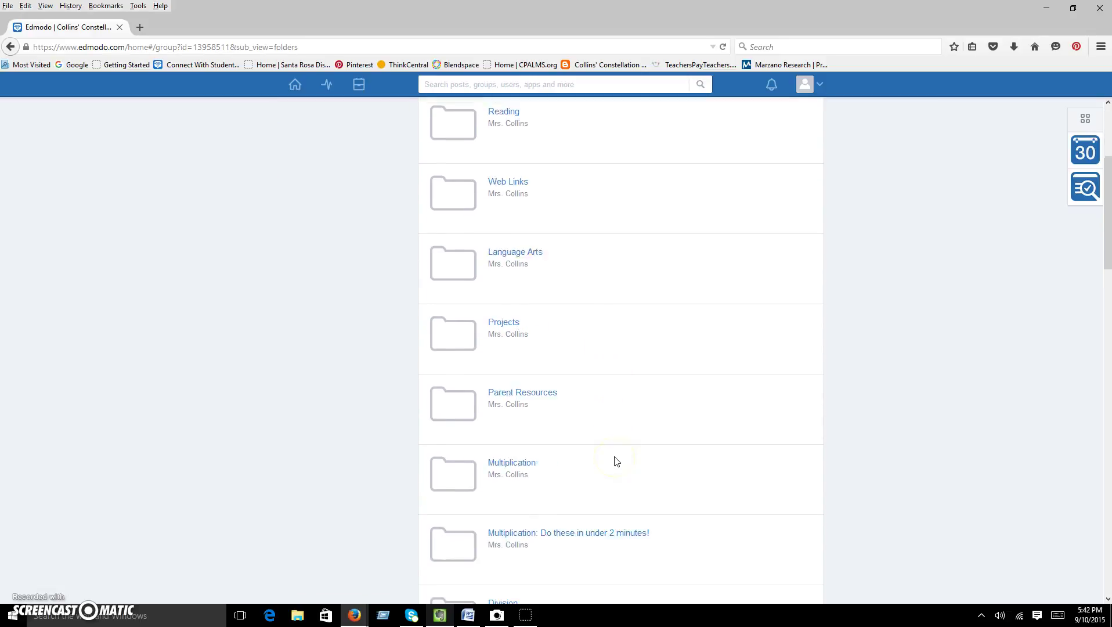
pyautogui.scroll(-3, 615, 461)
pyautogui.scroll(8, 614, 462)
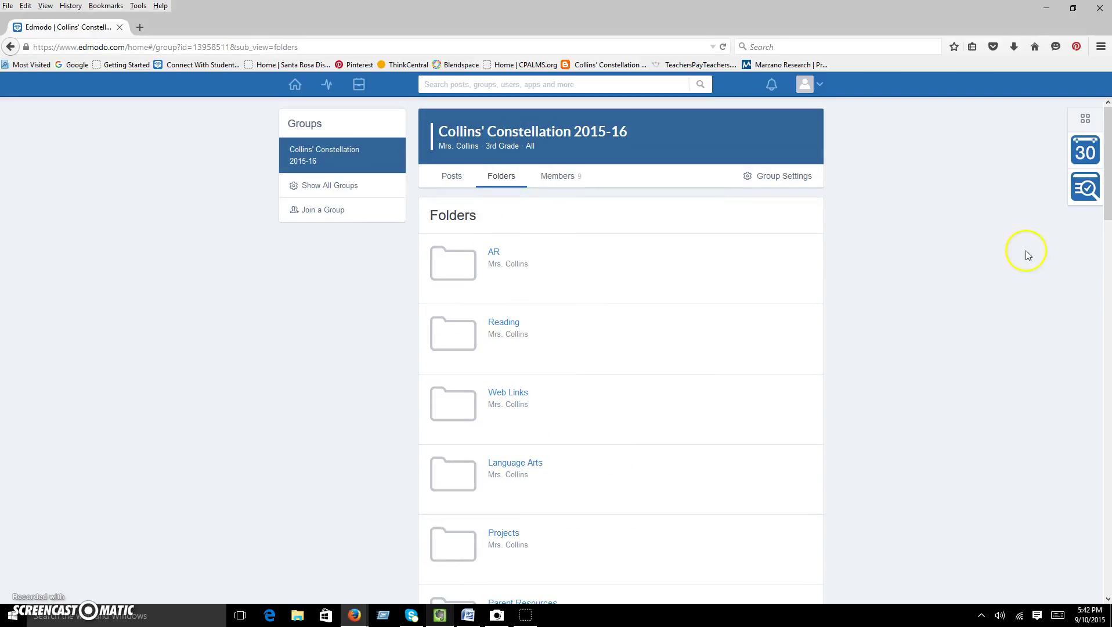
# Browse the group's member list, then open the page listing all joined groups.
pyautogui.click(558, 176)
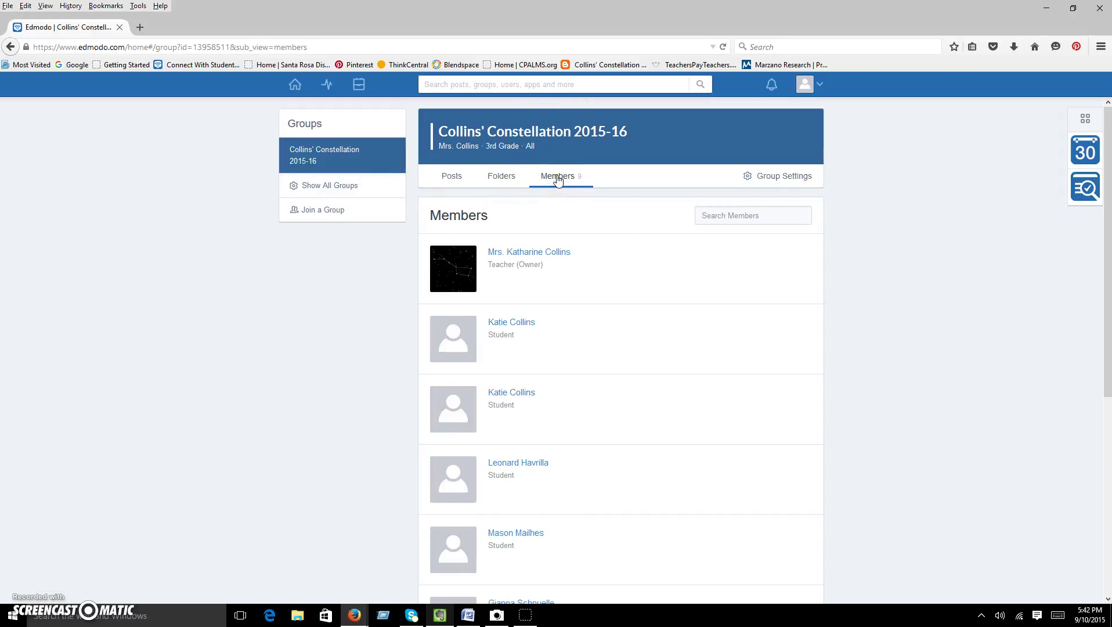
pyautogui.scroll(-1, 449, 549)
pyautogui.scroll(-4, 447, 534)
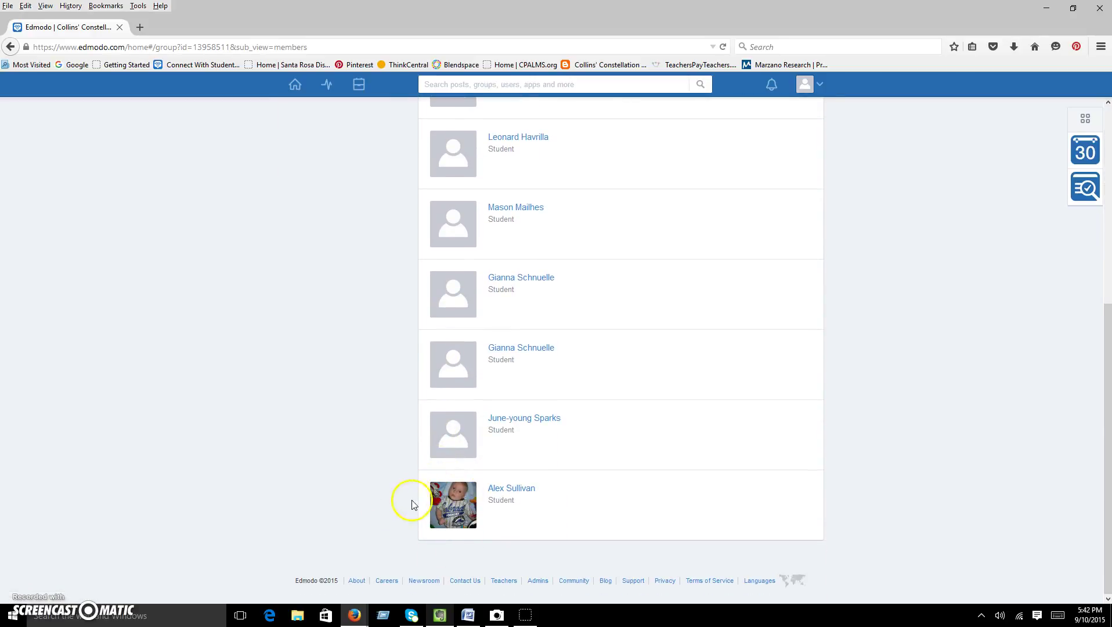
pyautogui.scroll(5, 430, 498)
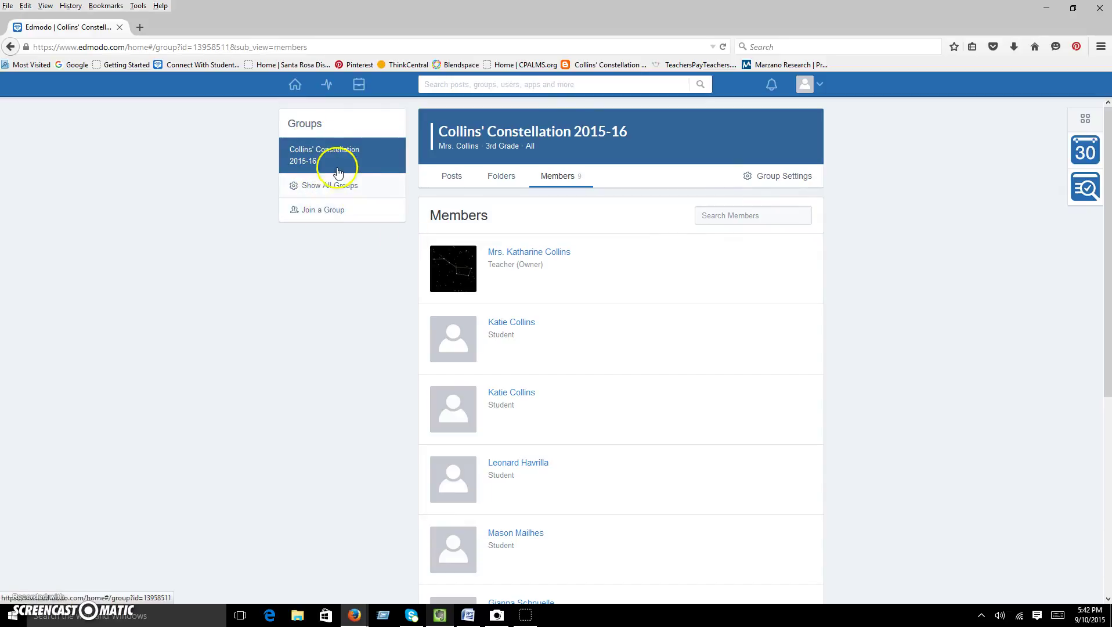
pyautogui.click(313, 188)
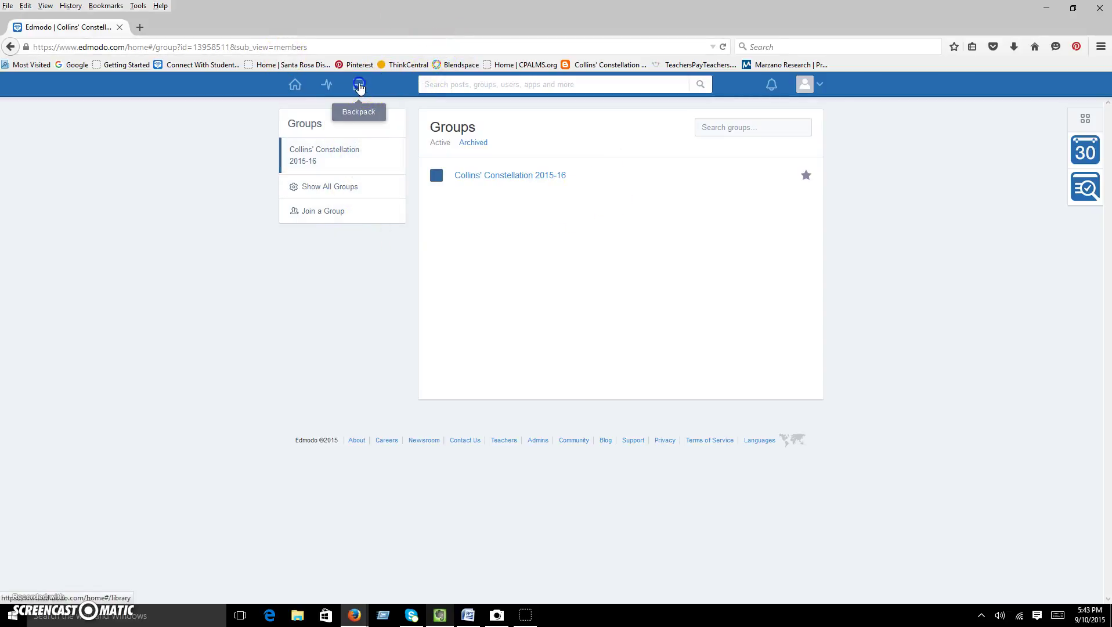
# In the Backpack, choose Add to Backpack and then Upload Files.
pyautogui.click(359, 85)
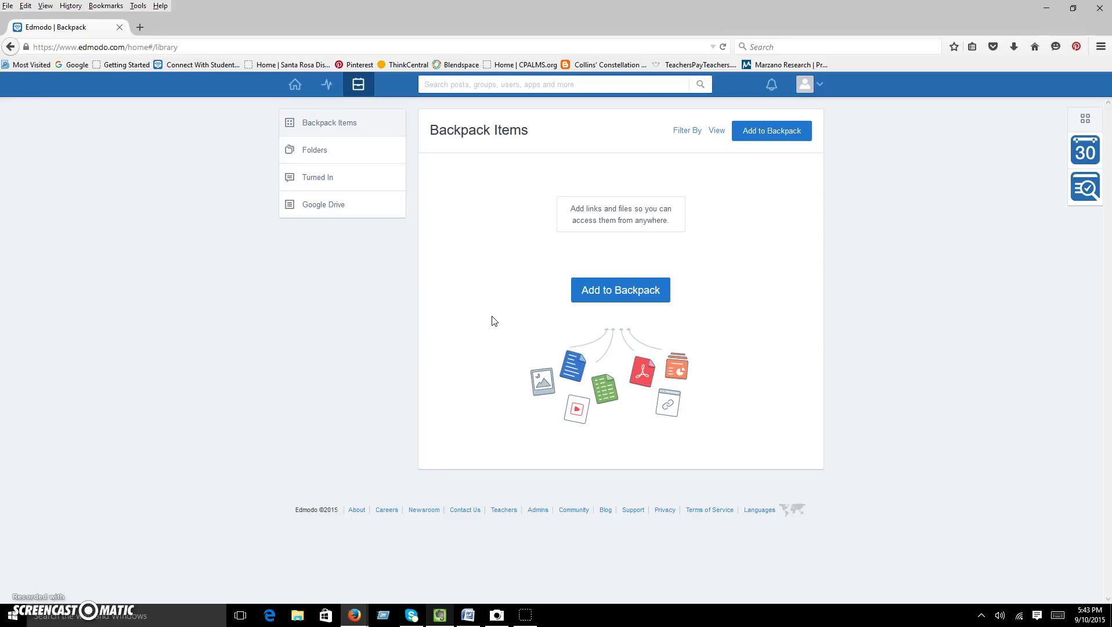
pyautogui.click(782, 132)
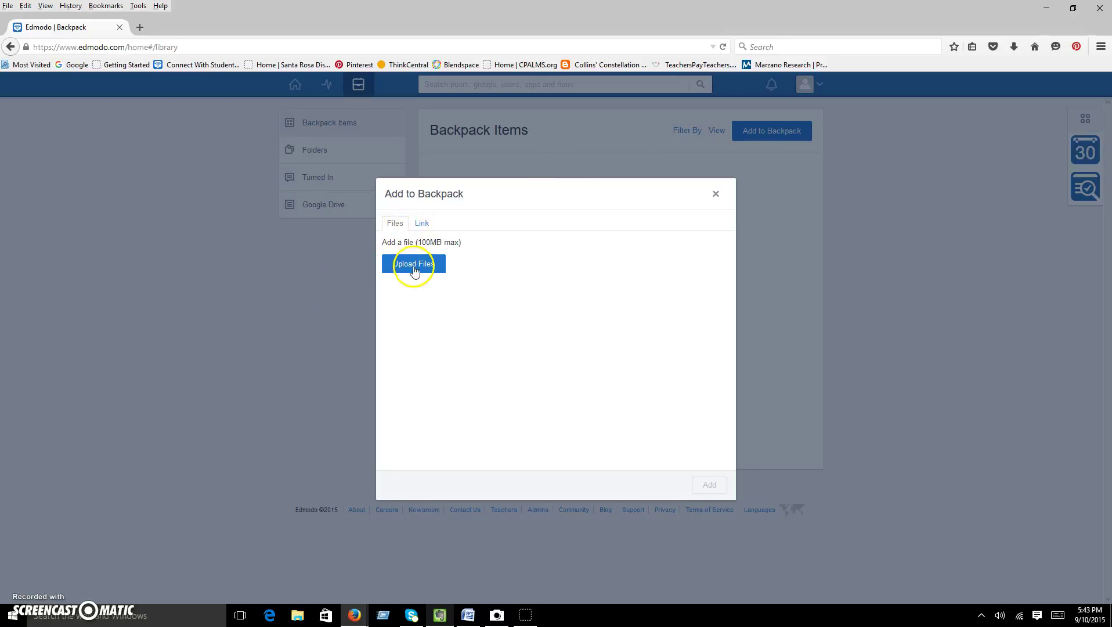
pyautogui.click(412, 264)
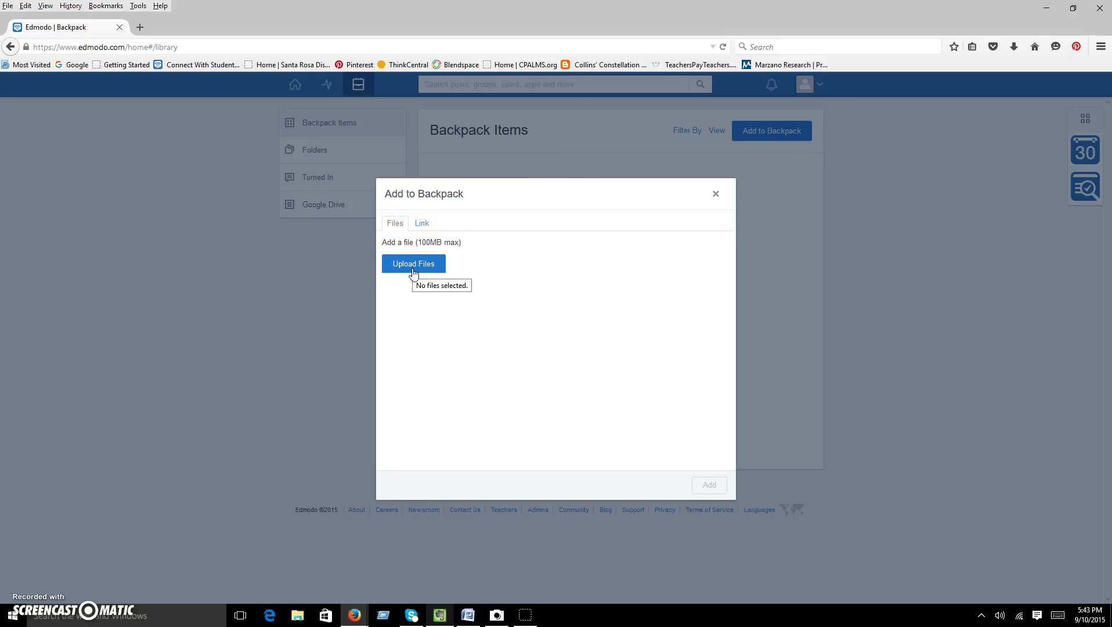